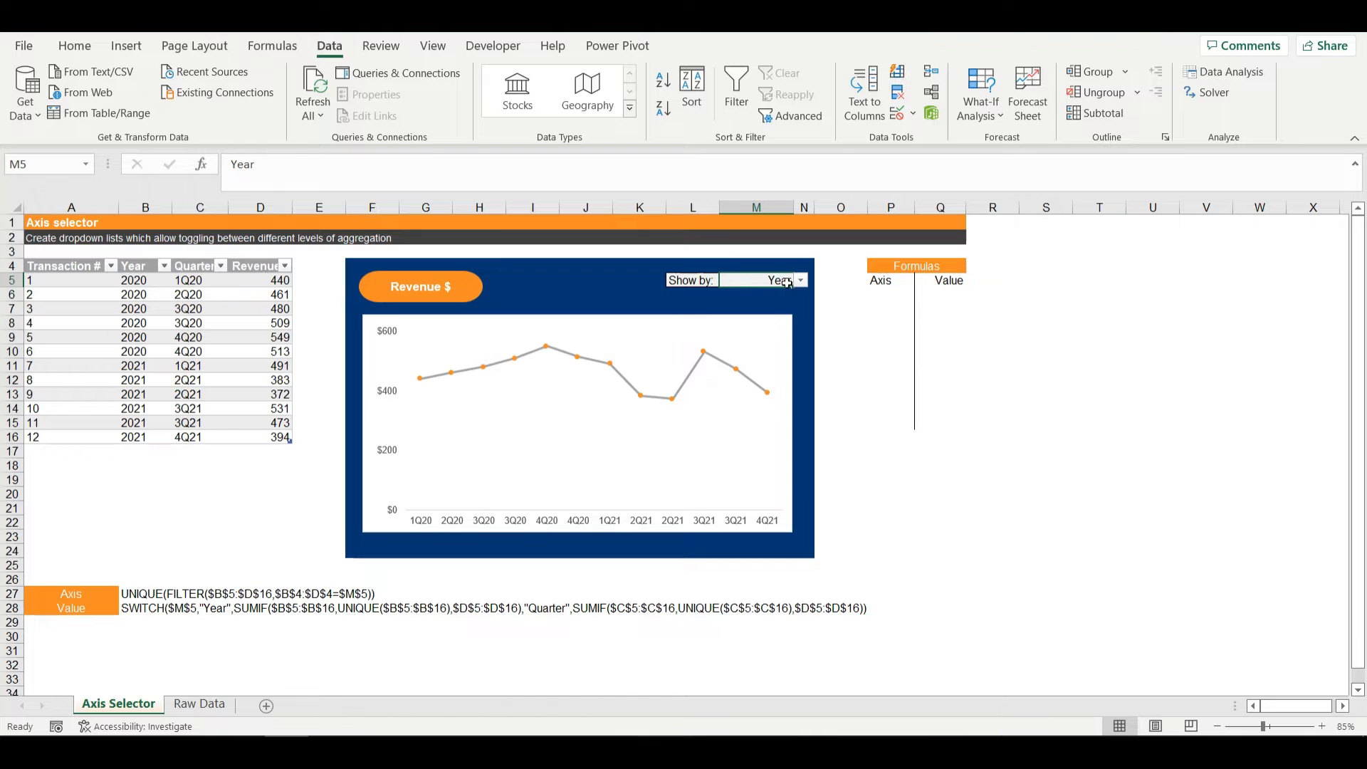
Set the data validation of the Show by cell M5 to a List with the Year and Quarter headers, $B$4:$C$4, as source.
{"action": "left_click", "coordinate": [797, 282]}
{"action": "left_click", "coordinate": [794, 282]}
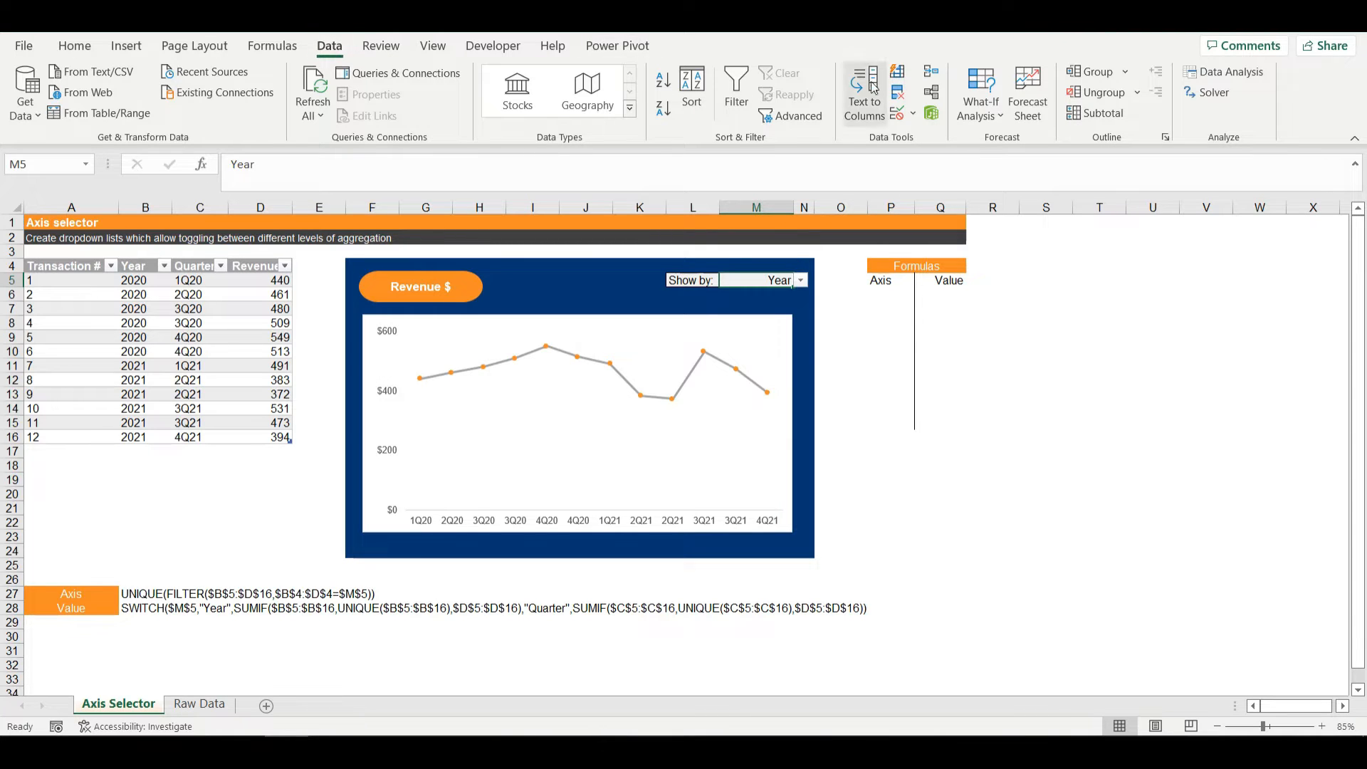
{"action": "left_click", "coordinate": [898, 120]}
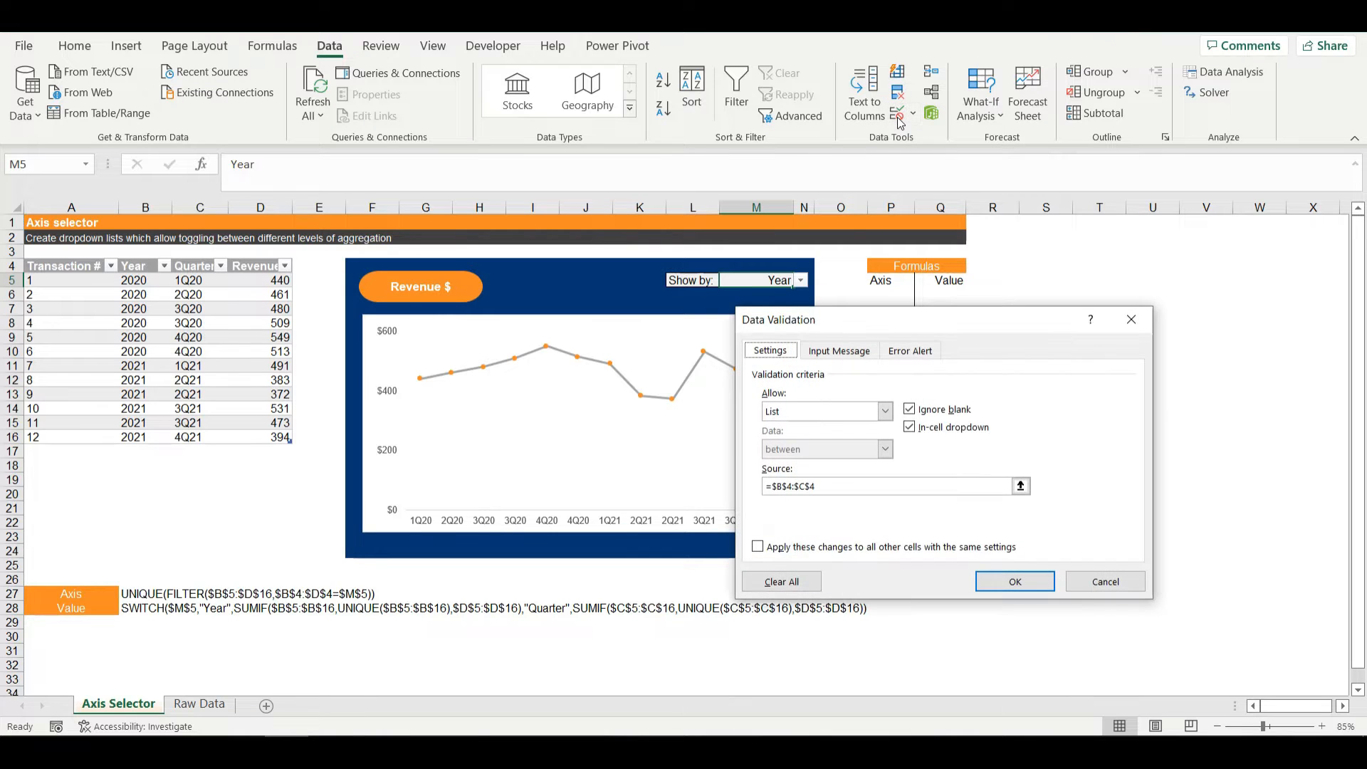
{"action": "left_click", "coordinate": [797, 413]}
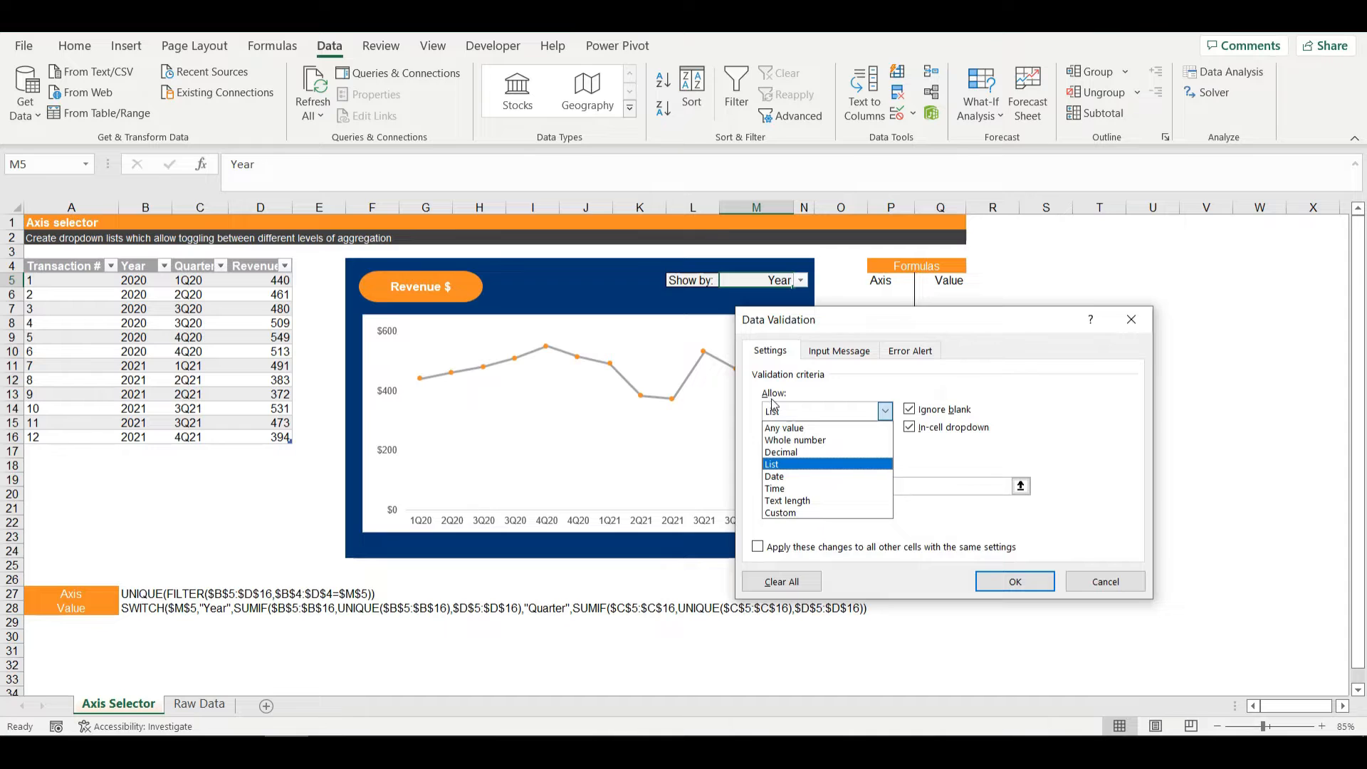
{"action": "left_click", "coordinate": [783, 463]}
{"action": "left_click", "coordinate": [826, 485]}
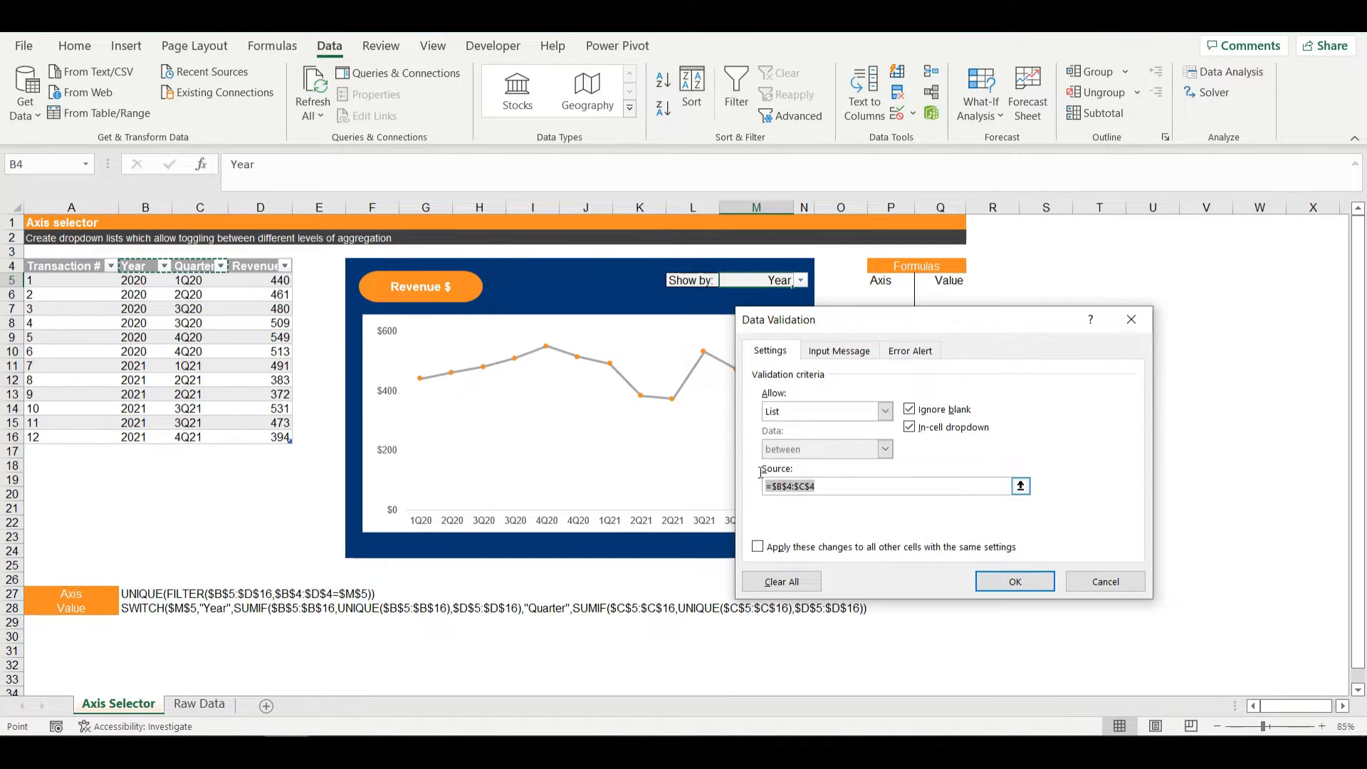
{"action": "type", "text": "="}
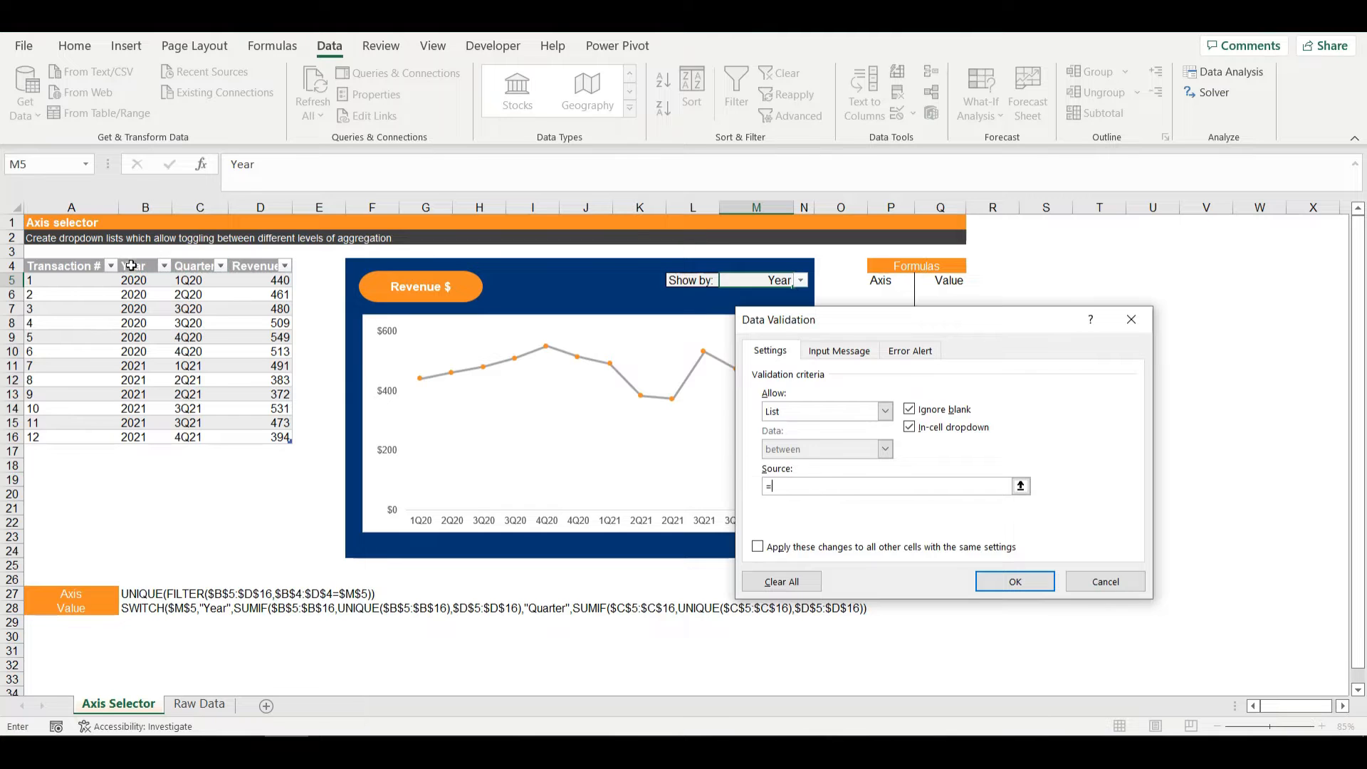
{"action": "left_click_drag", "start_coordinate": [132, 266], "coordinate": [184, 267]}
{"action": "left_click", "coordinate": [1005, 580]}
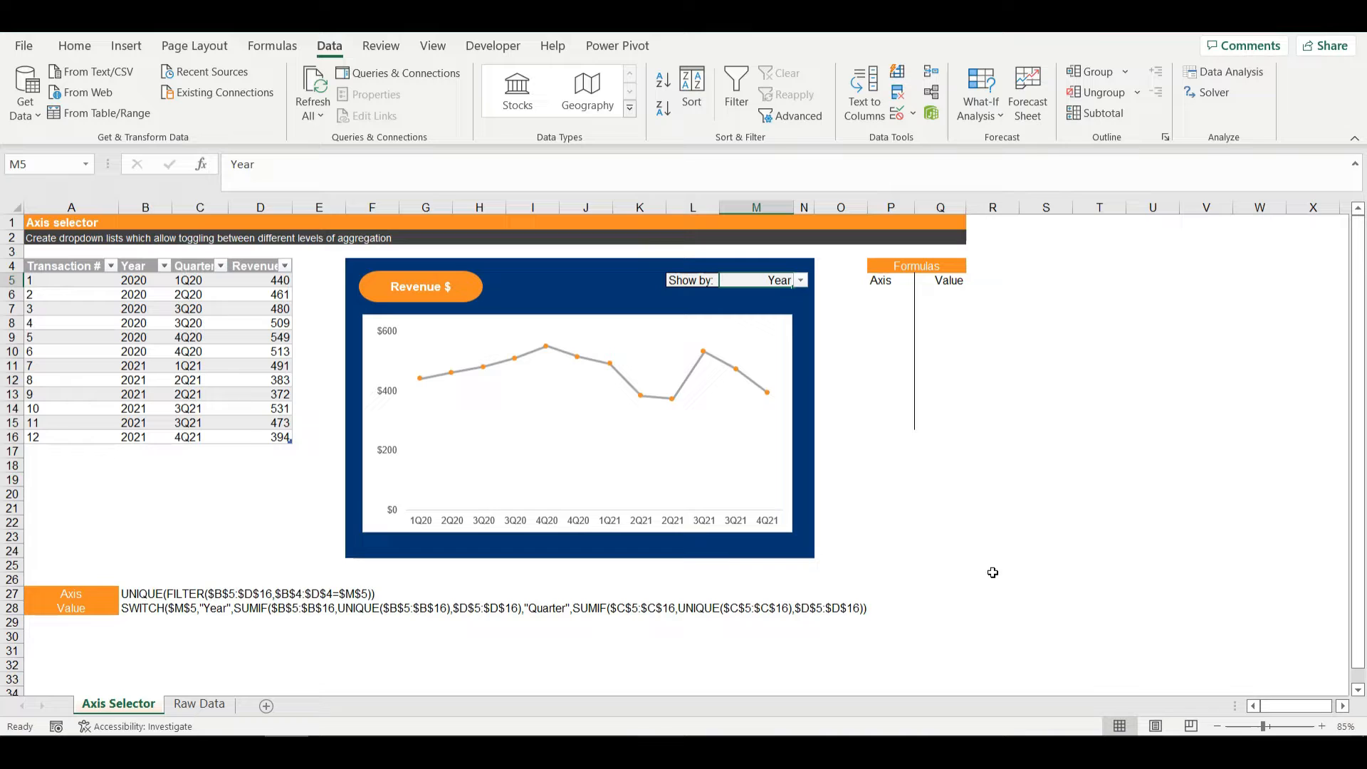
Test the Show by dropdown in M5 by switching it to Quarter and back to Year.
{"action": "left_click", "coordinate": [914, 498]}
{"action": "left_click", "coordinate": [756, 282]}
{"action": "left_click", "coordinate": [801, 280]}
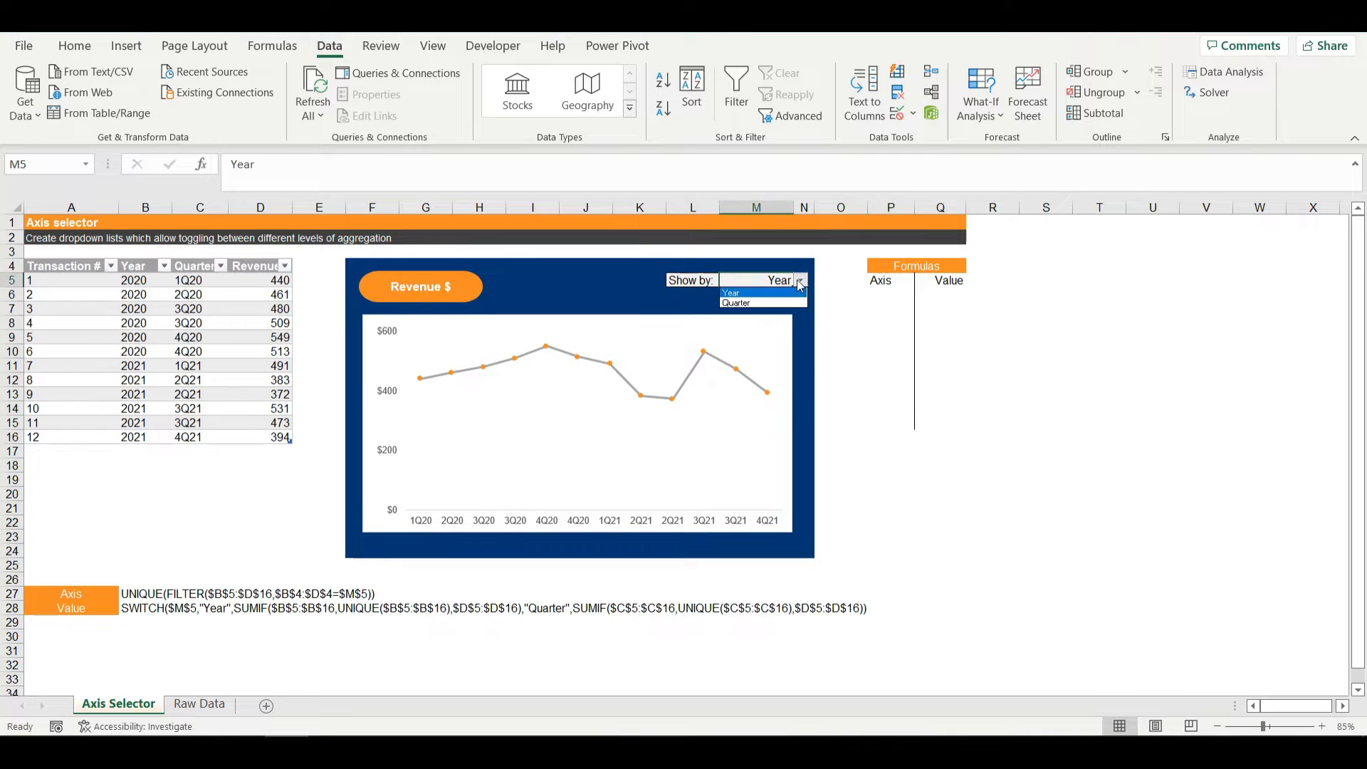
{"action": "left_click", "coordinate": [783, 297]}
{"action": "left_click", "coordinate": [800, 281]}
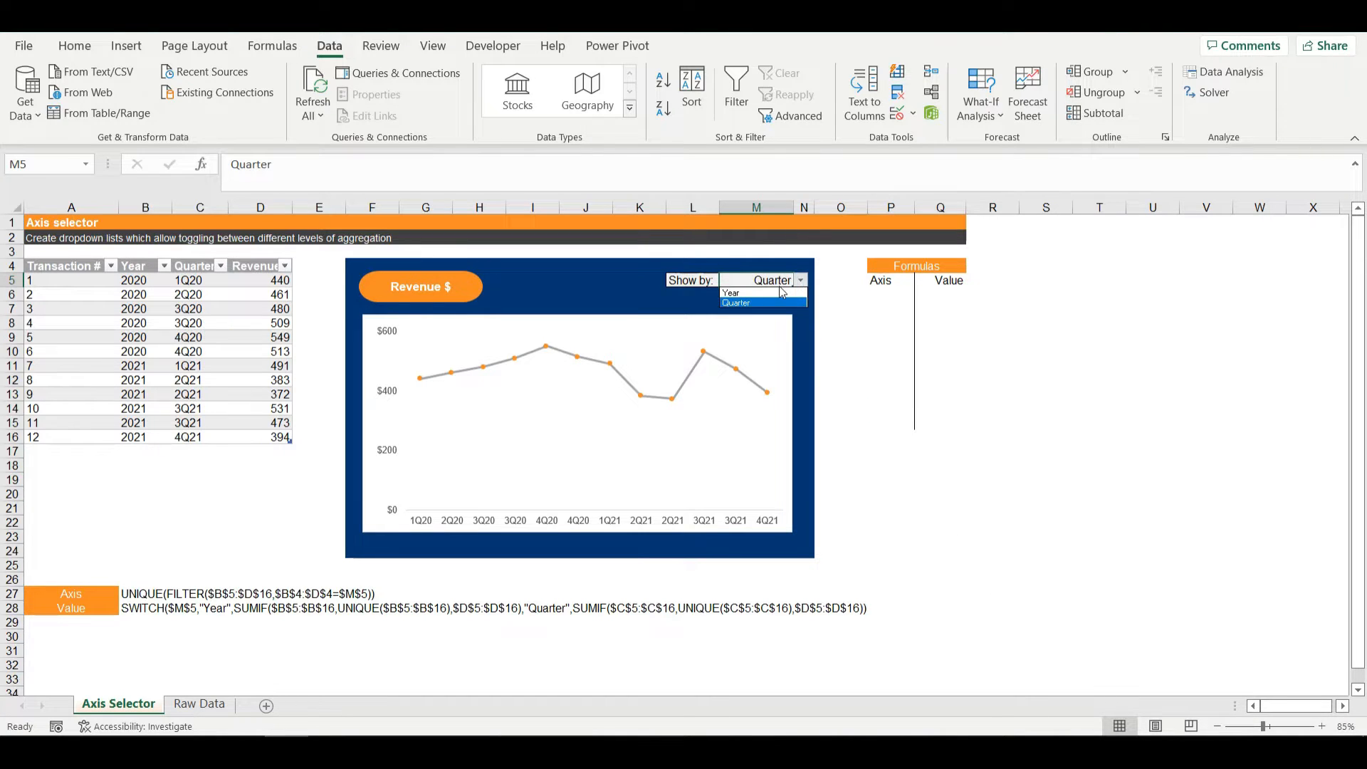
{"action": "left_click", "coordinate": [773, 283]}
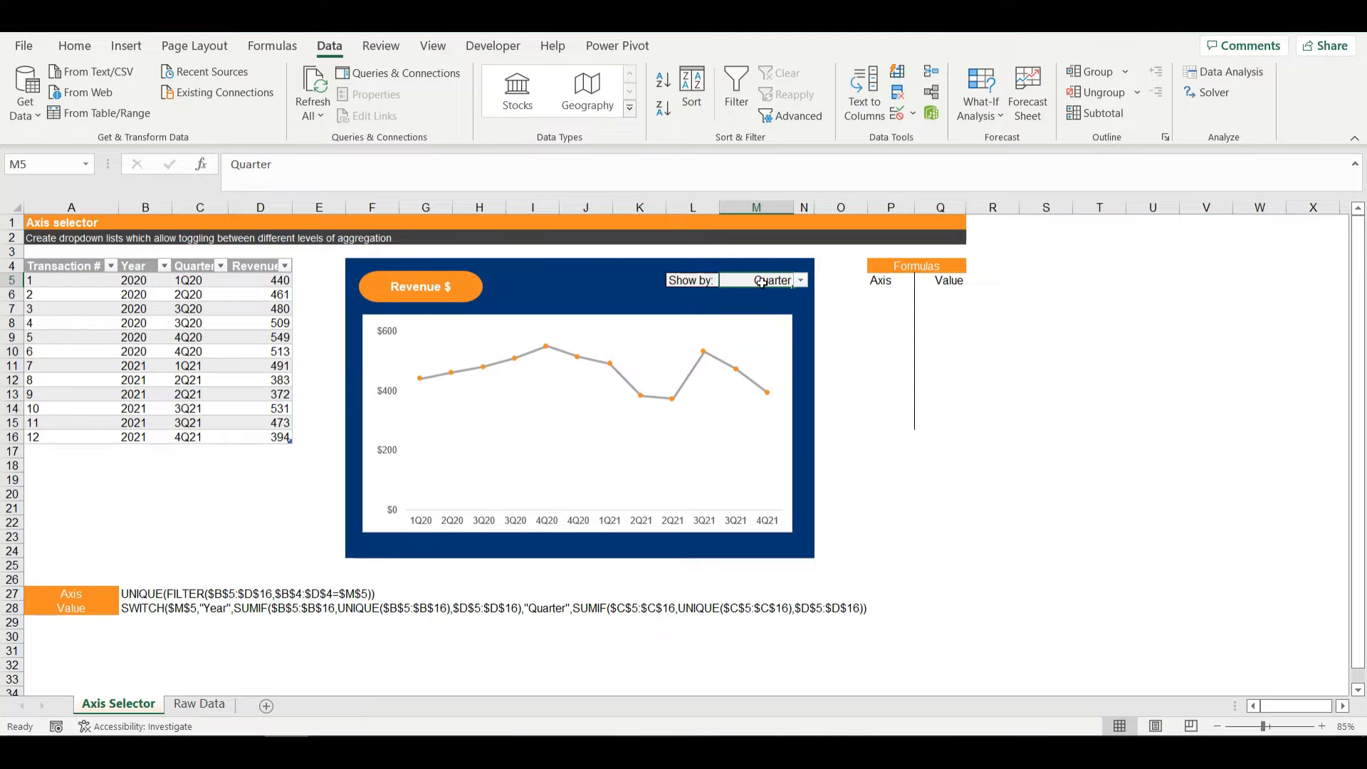
{"action": "left_click", "coordinate": [801, 280]}
{"action": "left_click", "coordinate": [791, 291]}
{"action": "left_click", "coordinate": [833, 336]}
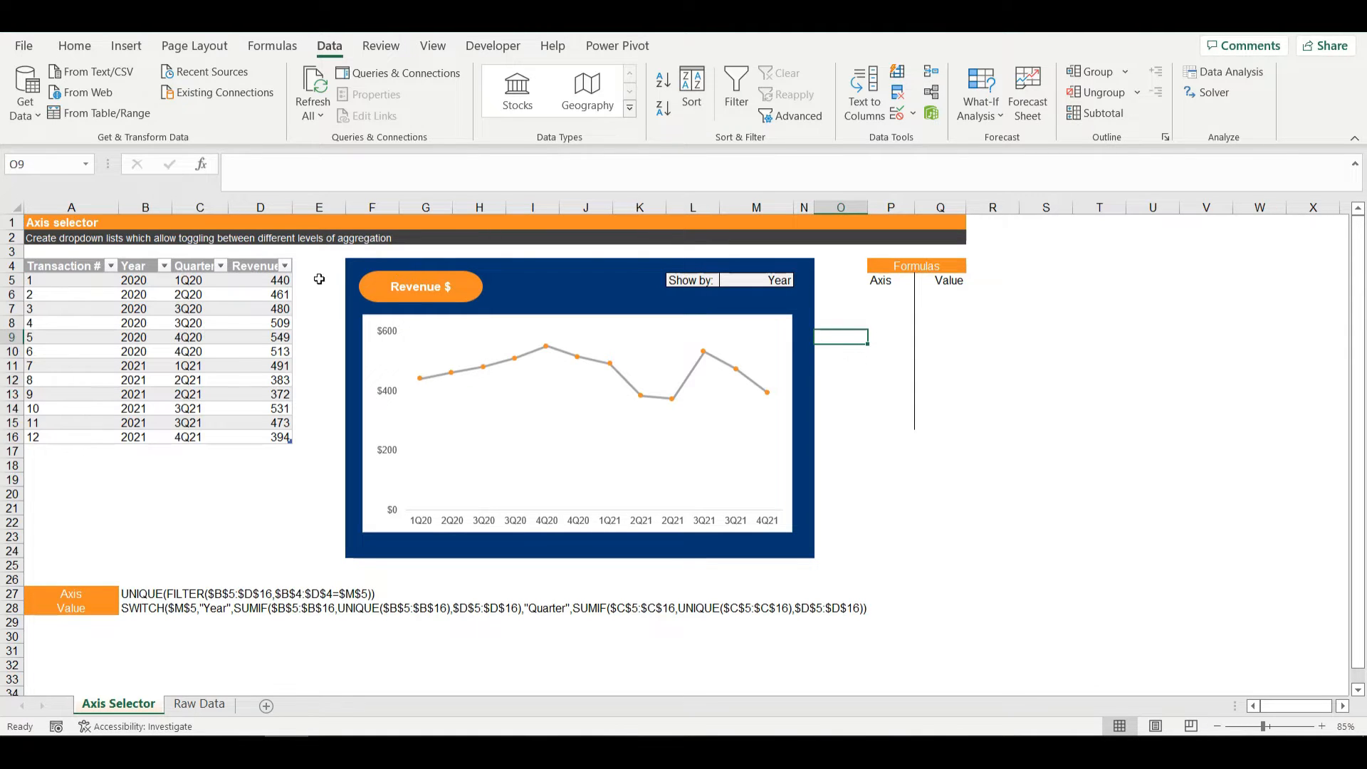
Review the Year, Quarter and Revenue data columns of the transactions table, rows 5 to 16.
{"action": "left_click_drag", "start_coordinate": [132, 281], "coordinate": [137, 438]}
{"action": "left_click_drag", "start_coordinate": [189, 281], "coordinate": [188, 438]}
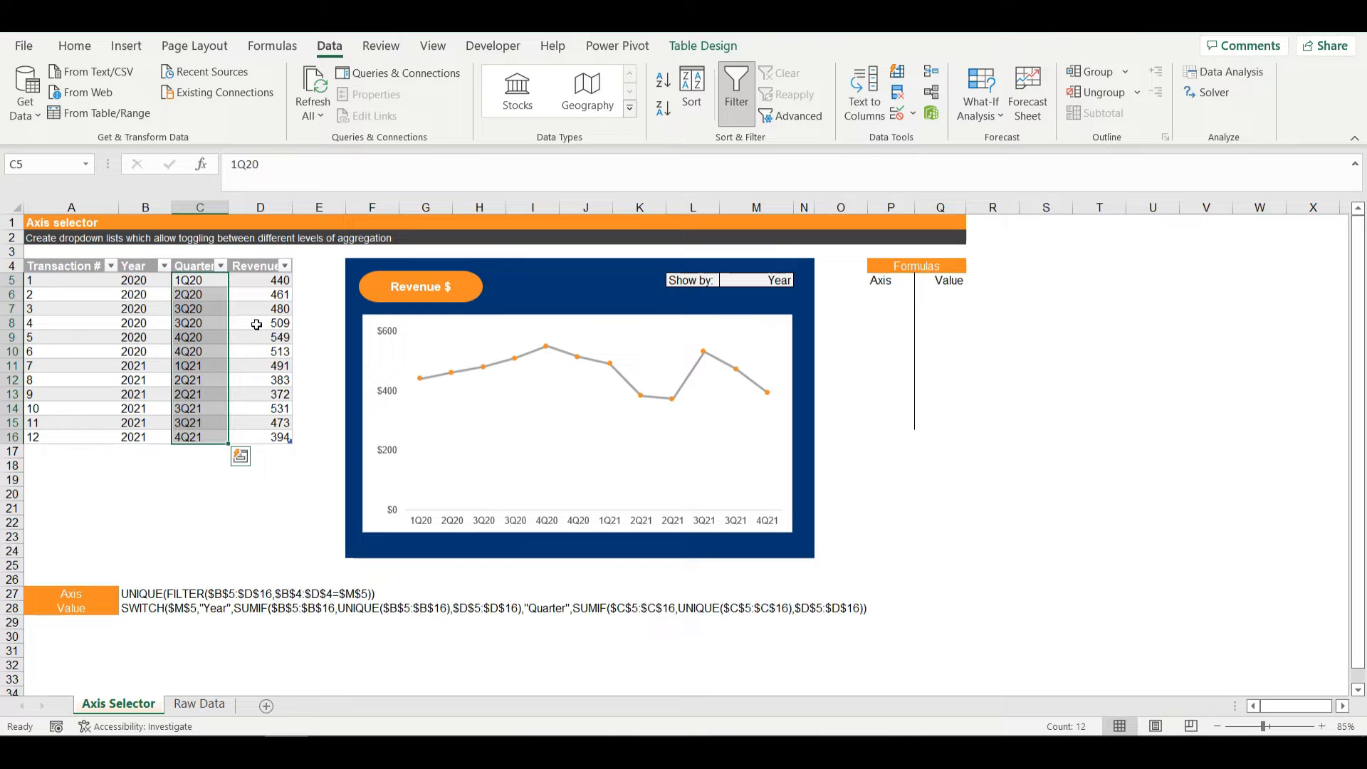
{"action": "left_click_drag", "start_coordinate": [258, 281], "coordinate": [256, 432]}
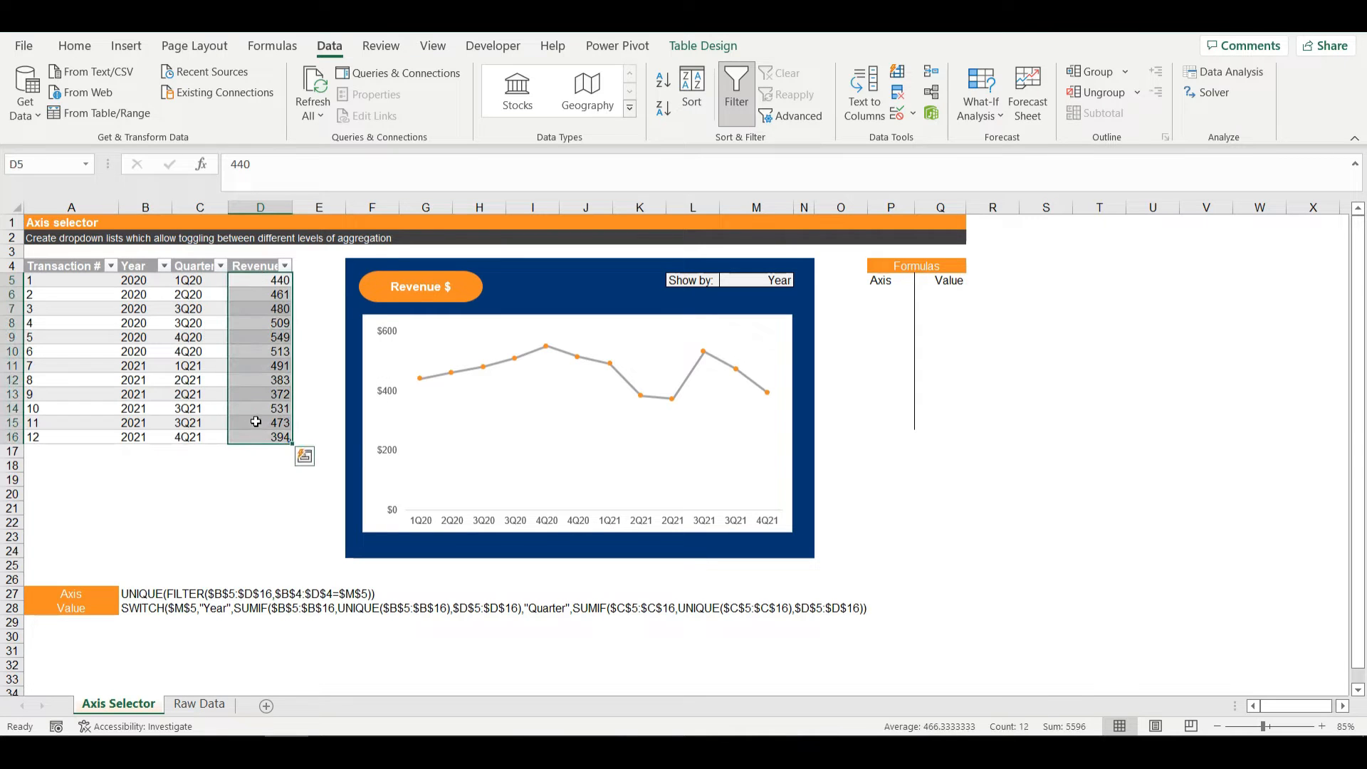
{"action": "left_click_drag", "start_coordinate": [146, 282], "coordinate": [183, 434]}
{"action": "left_click", "coordinate": [324, 339]}
{"action": "left_click", "coordinate": [892, 354]}
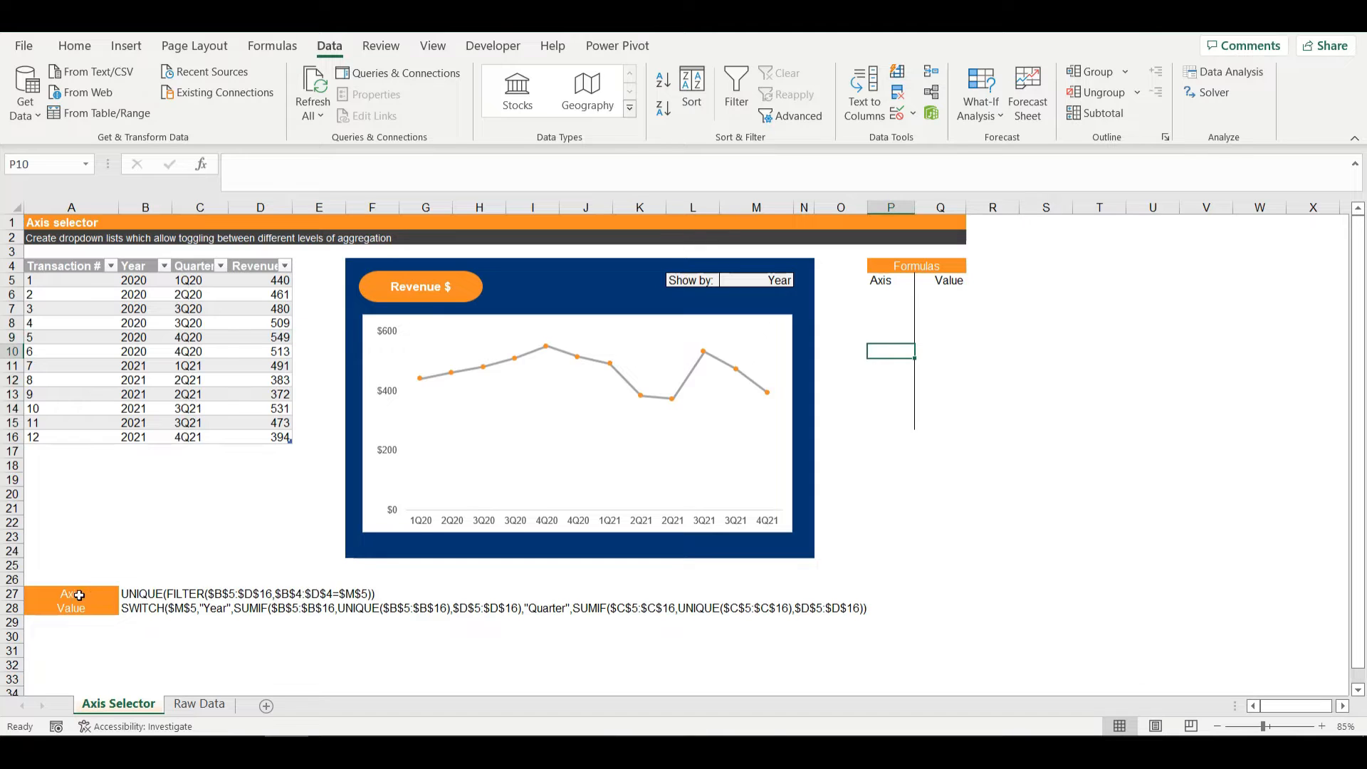
Copy the Axis formula text from B27 and enter it in P6 as =UNIQUE(FILTER($B$5:$D$16,$B$4:$D$4=$M$5)).
{"action": "double_click", "coordinate": [133, 595]}
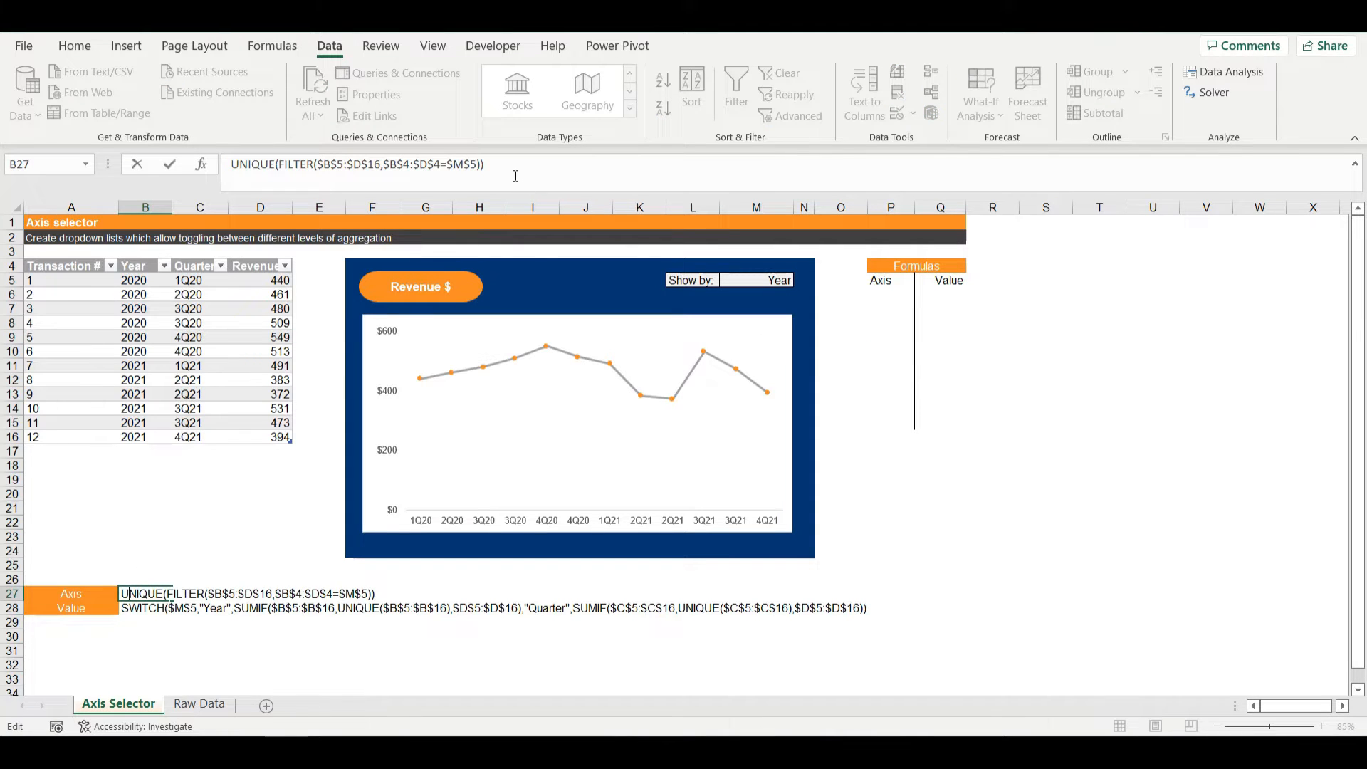
{"action": "left_click_drag", "start_coordinate": [485, 165], "coordinate": [203, 155]}
{"action": "key", "text": "ctrl+c"}
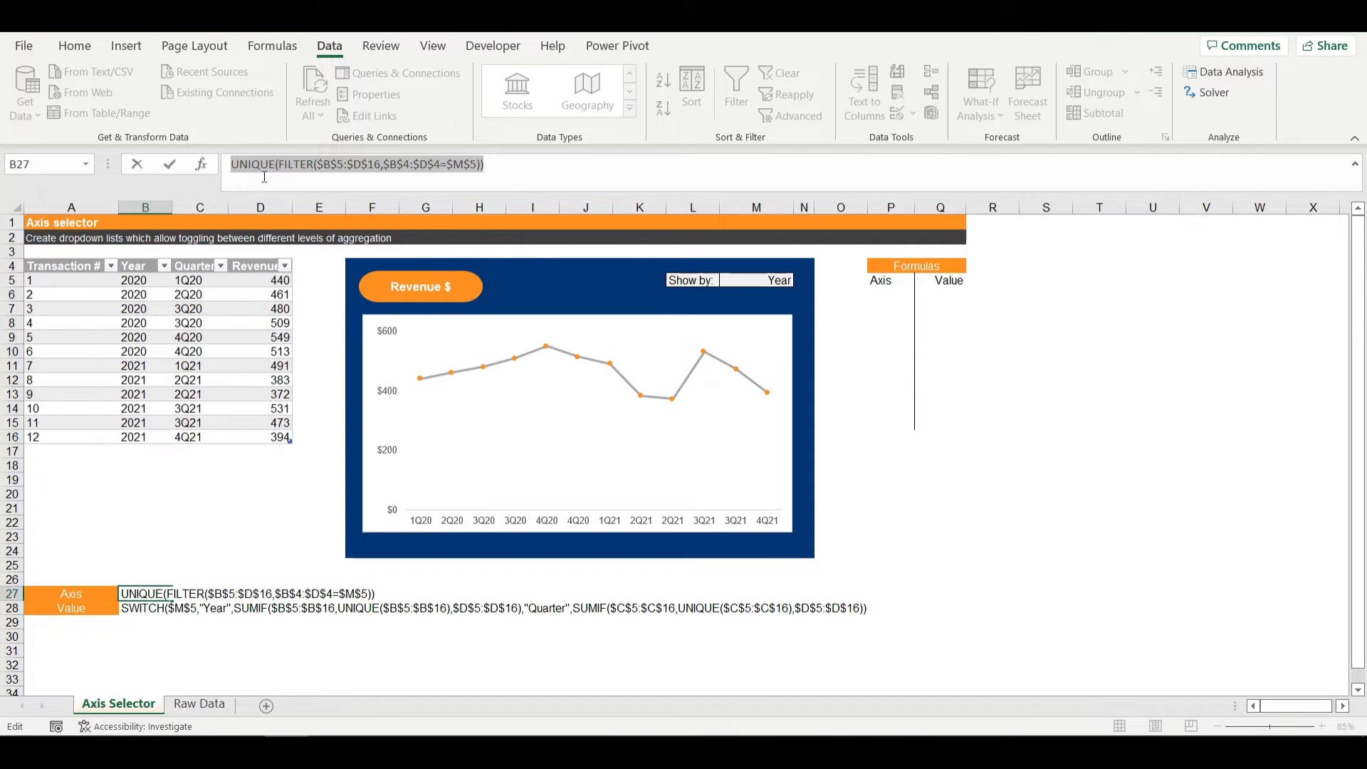
{"action": "key", "text": "Escape"}
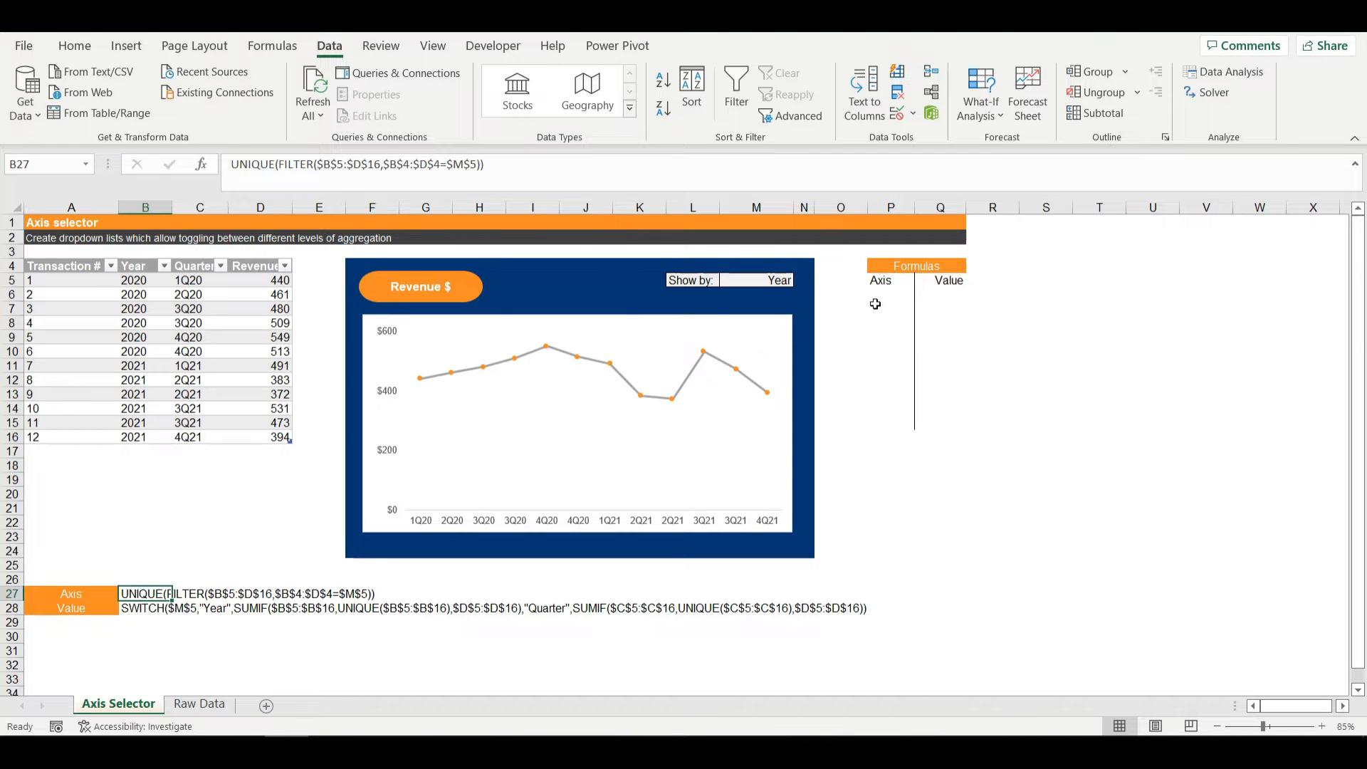
{"action": "left_click", "coordinate": [876, 294]}
{"action": "type", "text": "="}
{"action": "key", "text": "ctrl+v"}
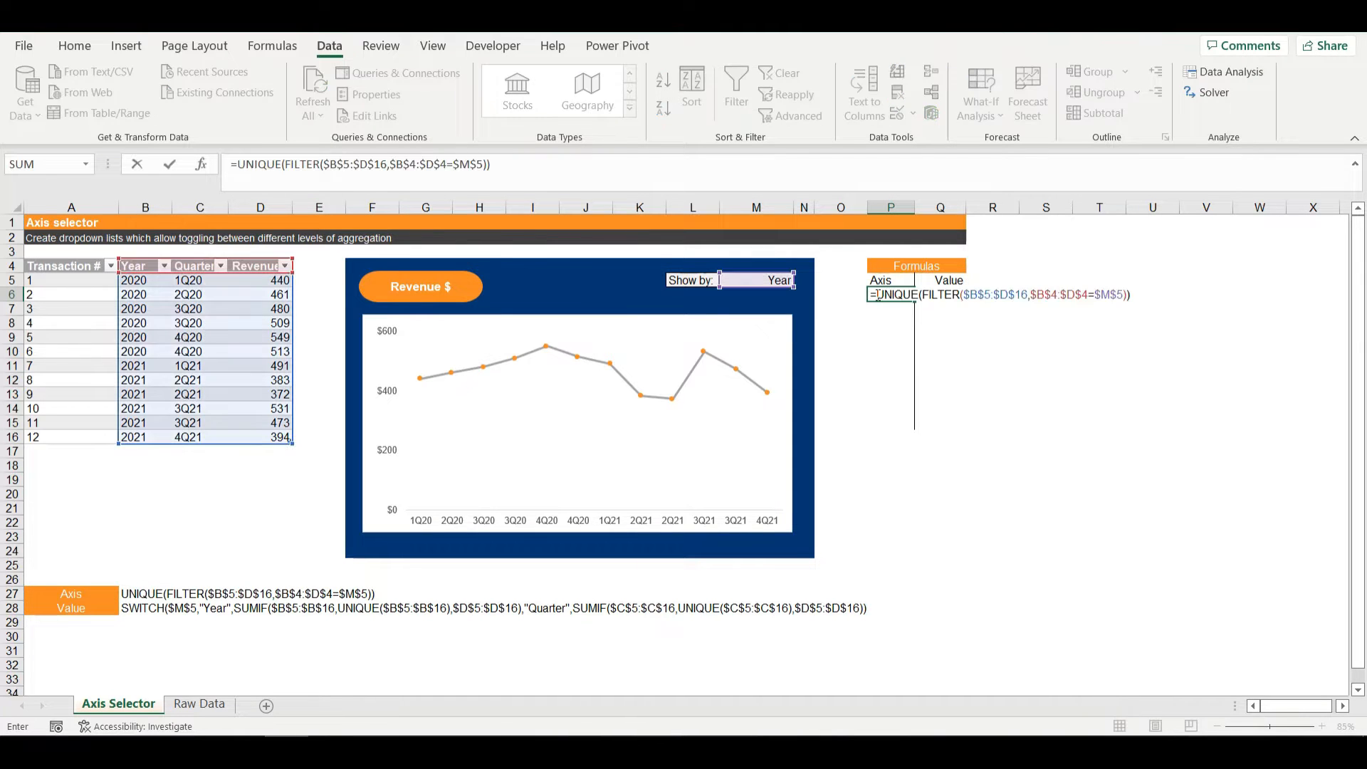
{"action": "key", "text": "Return"}
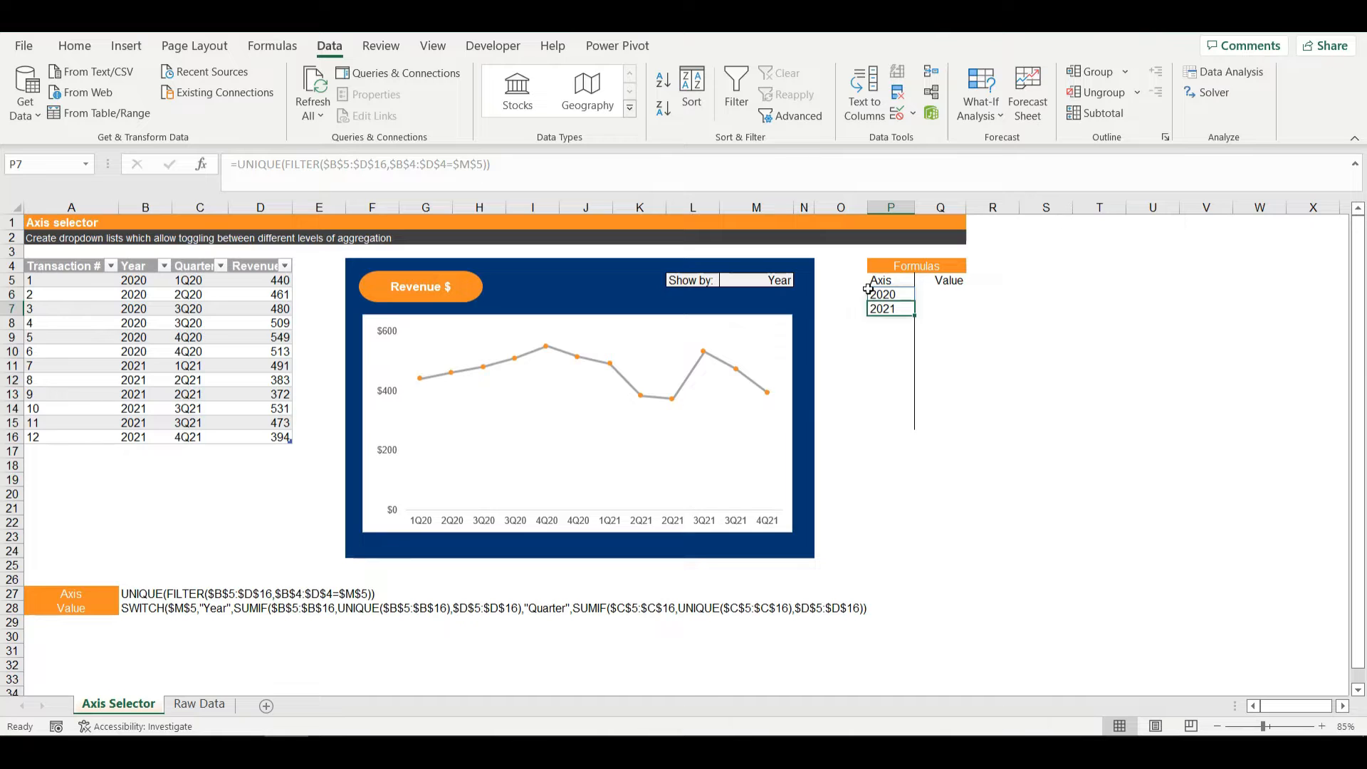
Examine the Axis formula in P6, including its $M$5 selector, $B$4:$D$4 header and $B$5:$D$16 data references, and its spilled results.
{"action": "left_click", "coordinate": [901, 292]}
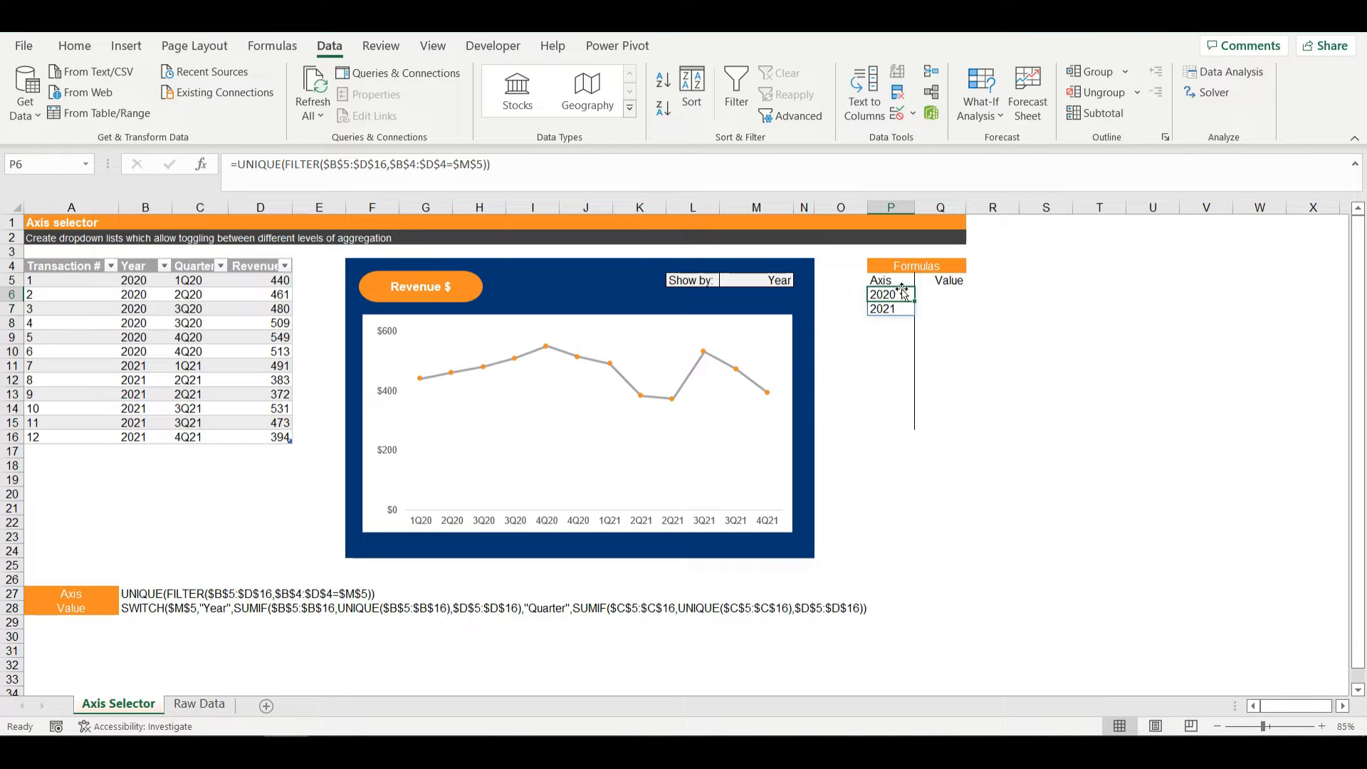
{"action": "left_click", "coordinate": [499, 180]}
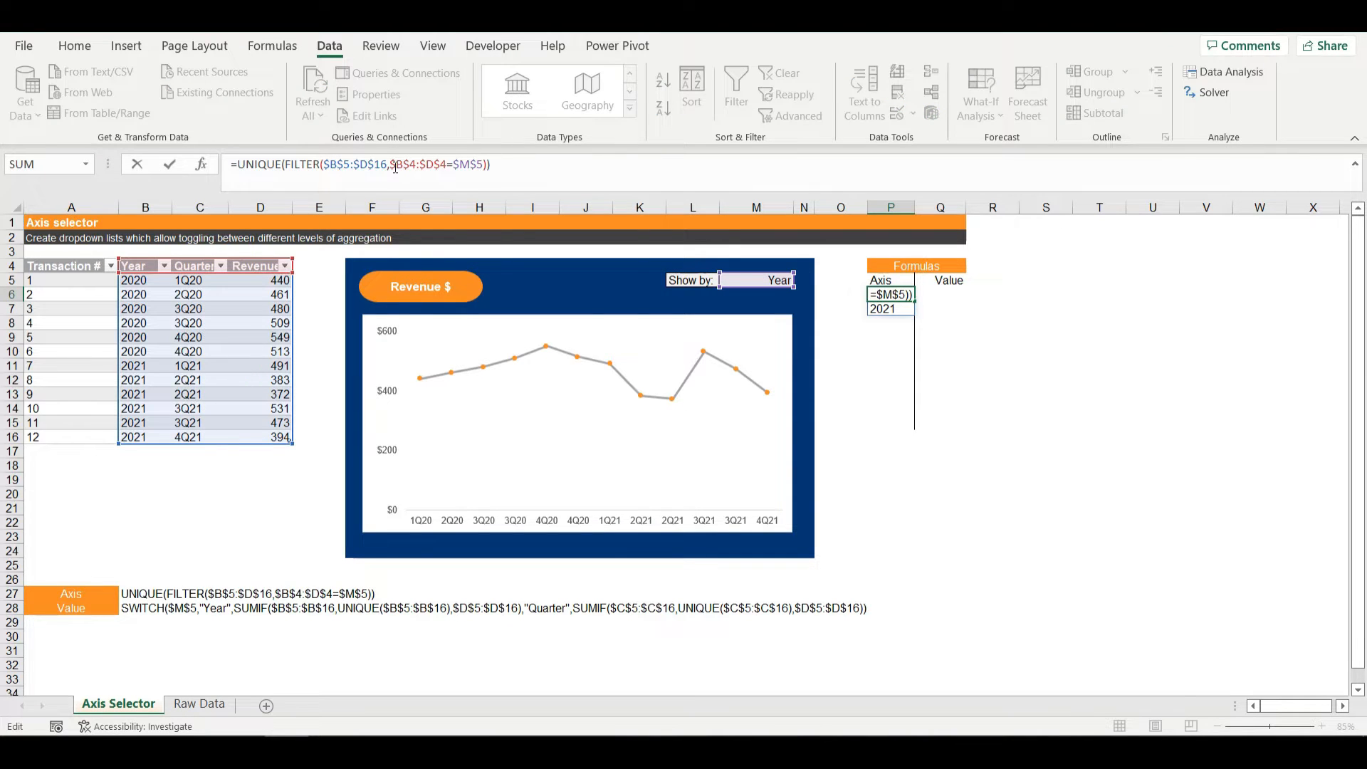
{"action": "left_click_drag", "start_coordinate": [395, 167], "coordinate": [481, 164]}
{"action": "left_click", "coordinate": [456, 164]}
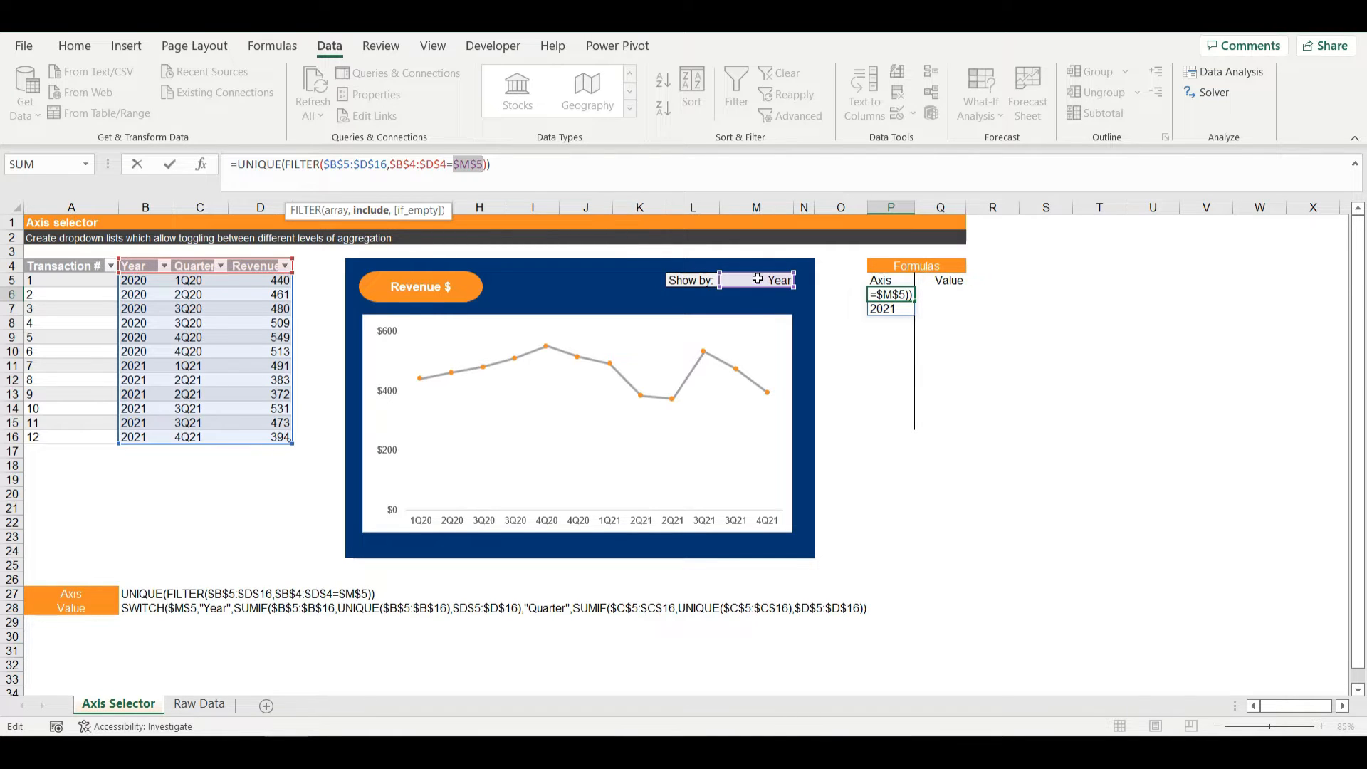
{"action": "left_click", "coordinate": [448, 166]}
{"action": "left_click_drag", "start_coordinate": [453, 165], "coordinate": [391, 167]}
{"action": "left_click", "coordinate": [447, 167]}
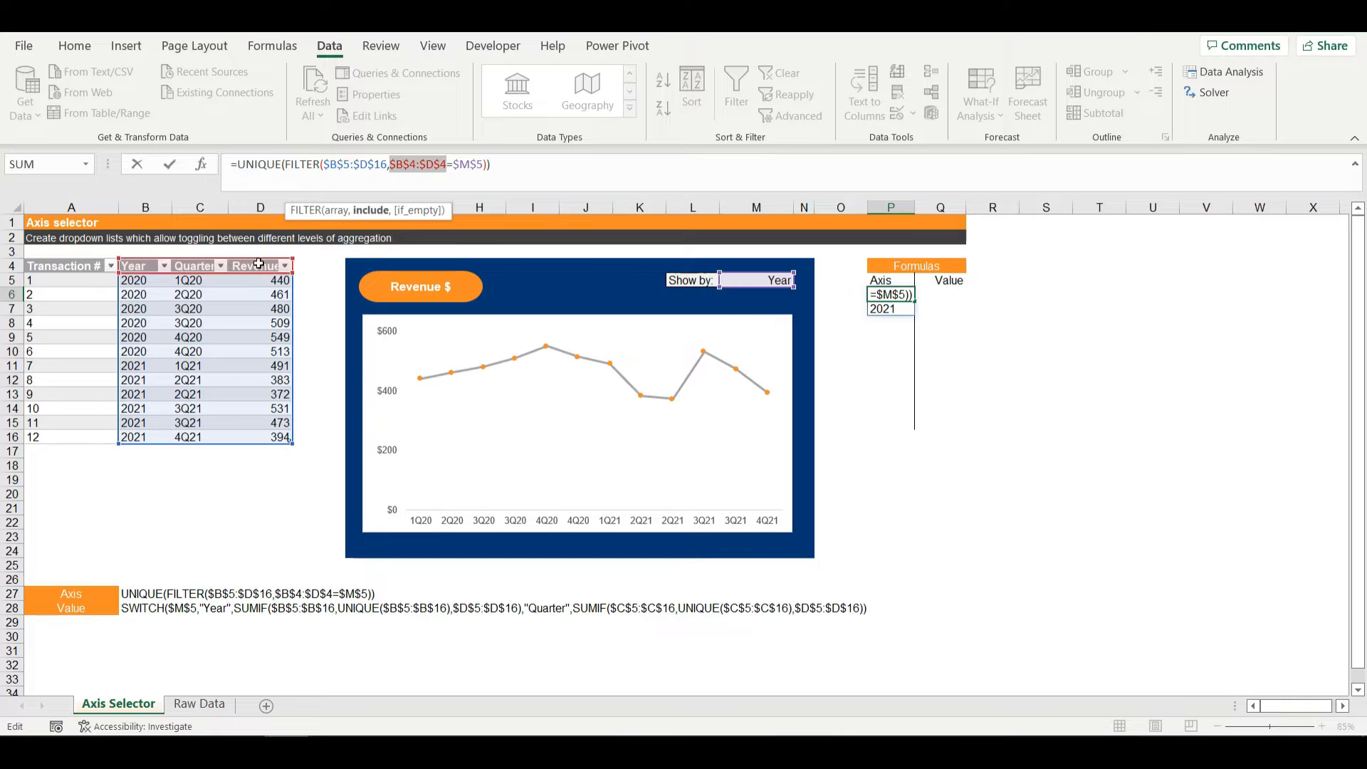
{"action": "left_click_drag", "start_coordinate": [387, 166], "coordinate": [240, 171]}
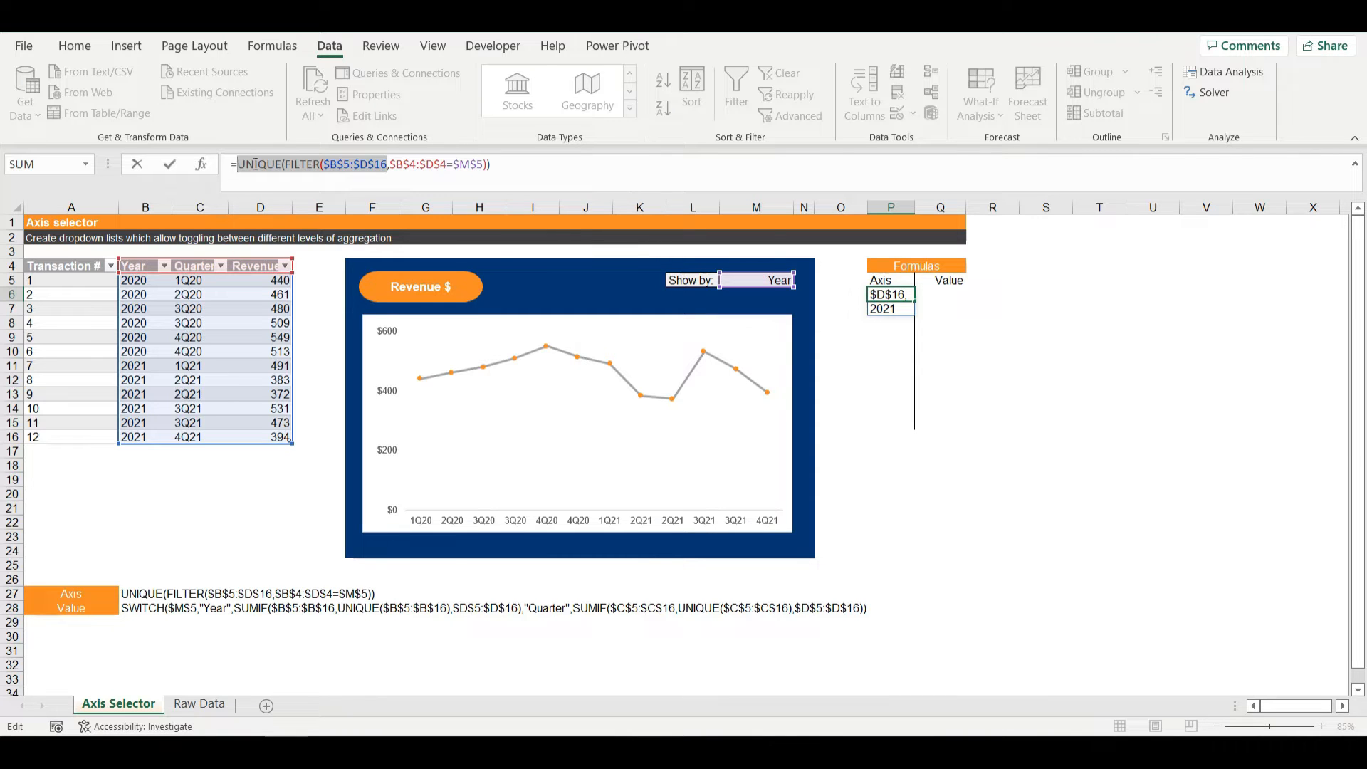
{"action": "key", "text": "Return"}
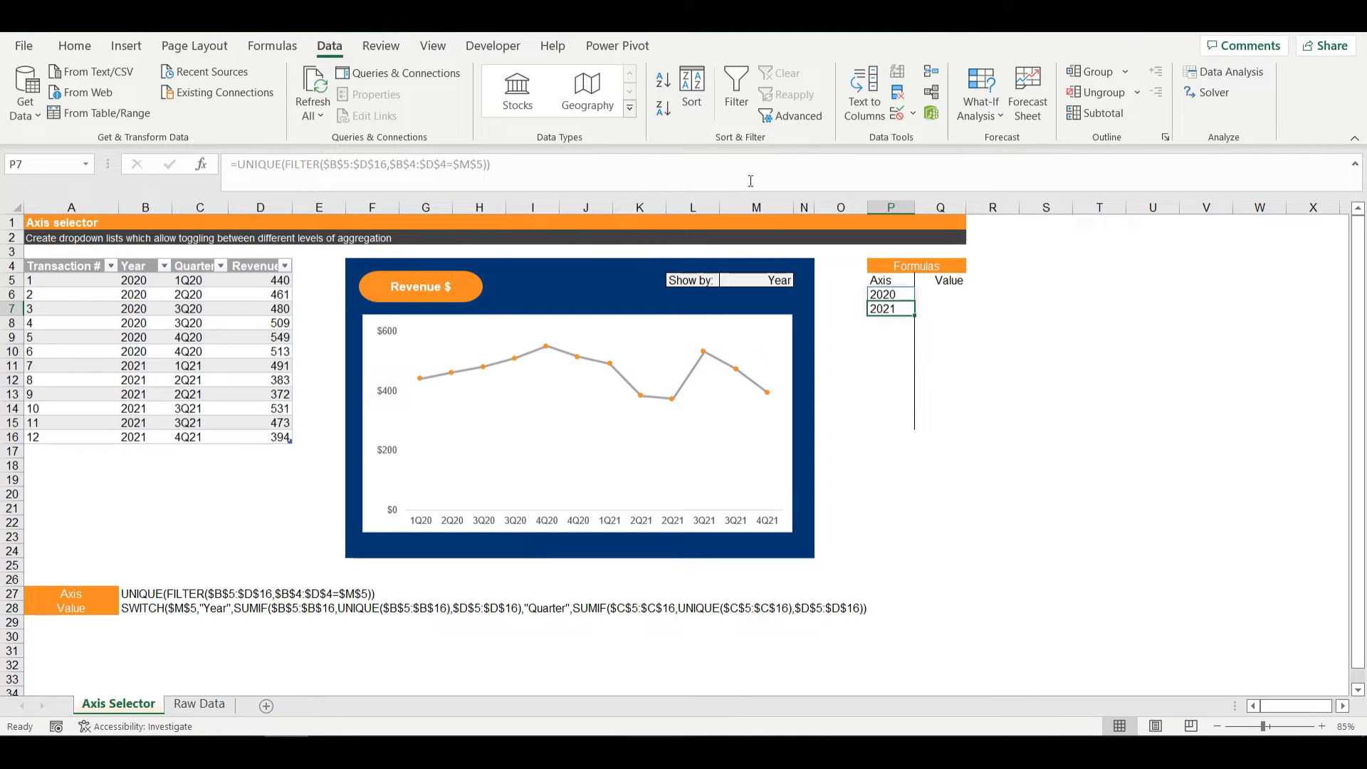
{"action": "left_click", "coordinate": [876, 294]}
{"action": "left_click", "coordinate": [883, 308]}
Copy the Value formula text (SWITCH with SUMIF and UNIQUE) from B28 and enter it in Q6 as a formula starting with an equals sign.
{"action": "left_click", "coordinate": [153, 610]}
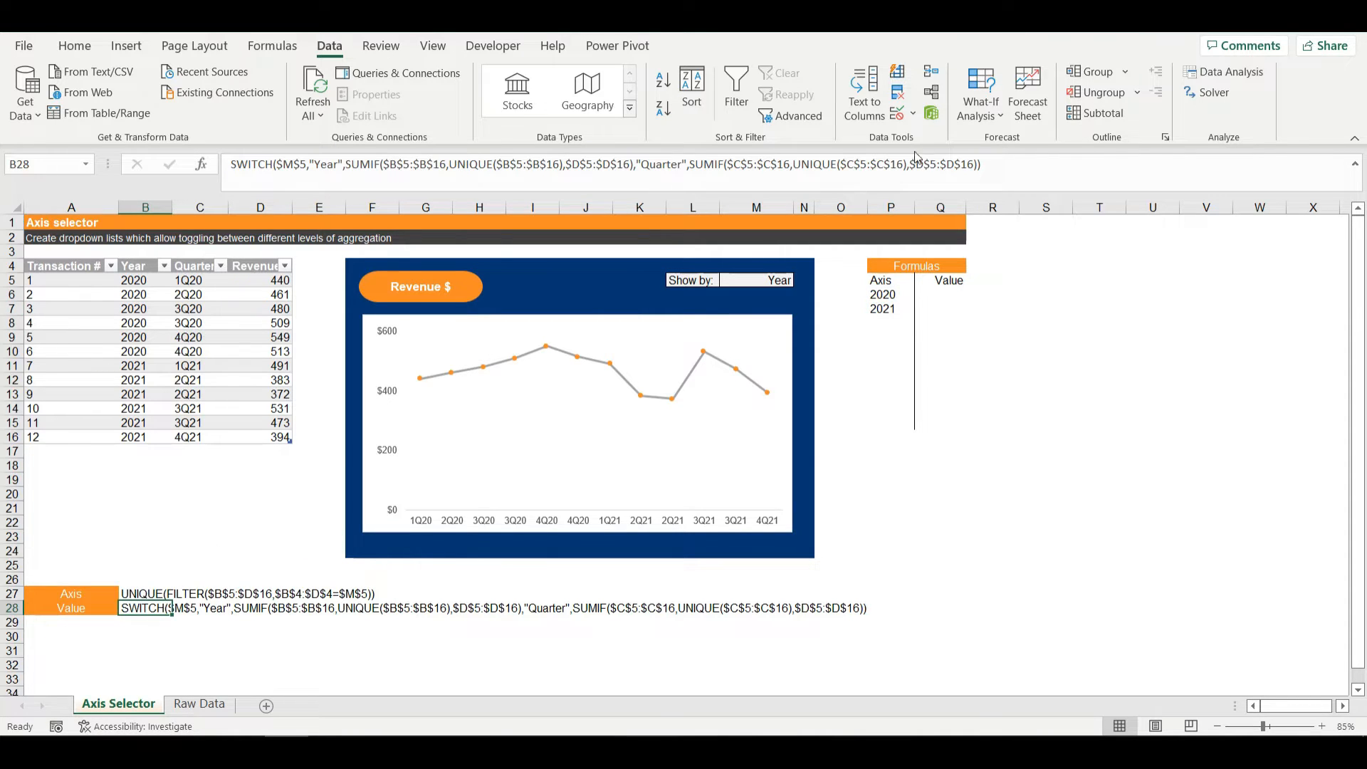
{"action": "left_click_drag", "start_coordinate": [1034, 163], "coordinate": [204, 125]}
{"action": "key", "text": "ctrl+c"}
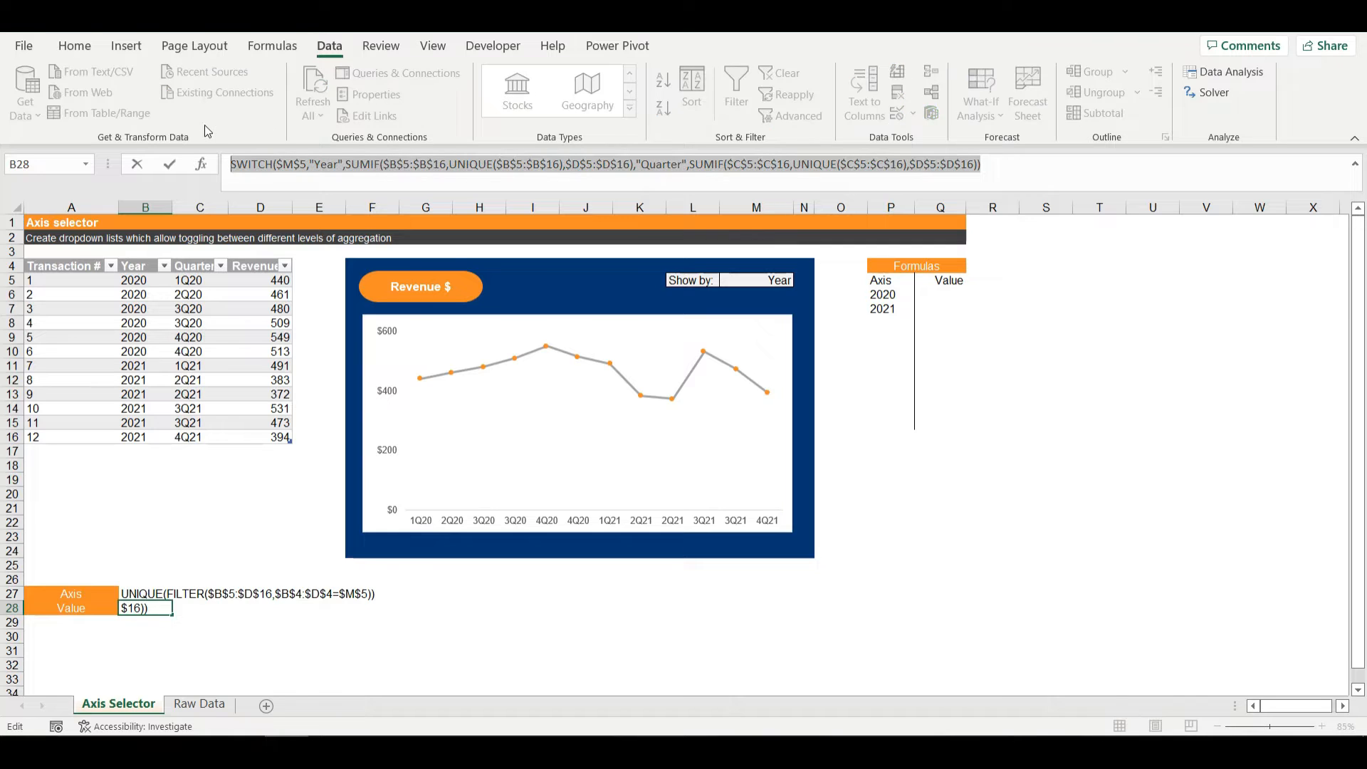
{"action": "key", "text": "Escape"}
{"action": "left_click", "coordinate": [960, 296]}
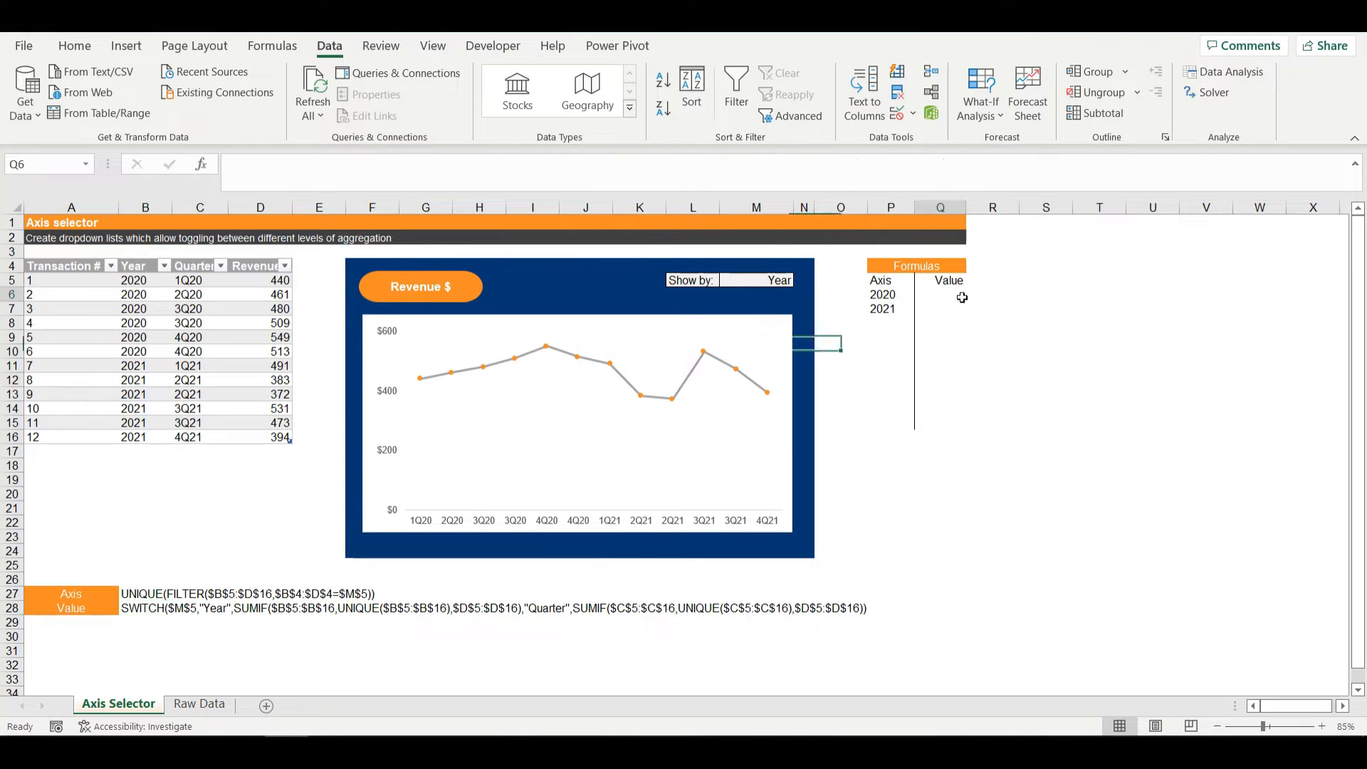
{"action": "type", "text": "="}
{"action": "key", "text": "ctrl+v"}
{"action": "key", "text": "Return"}
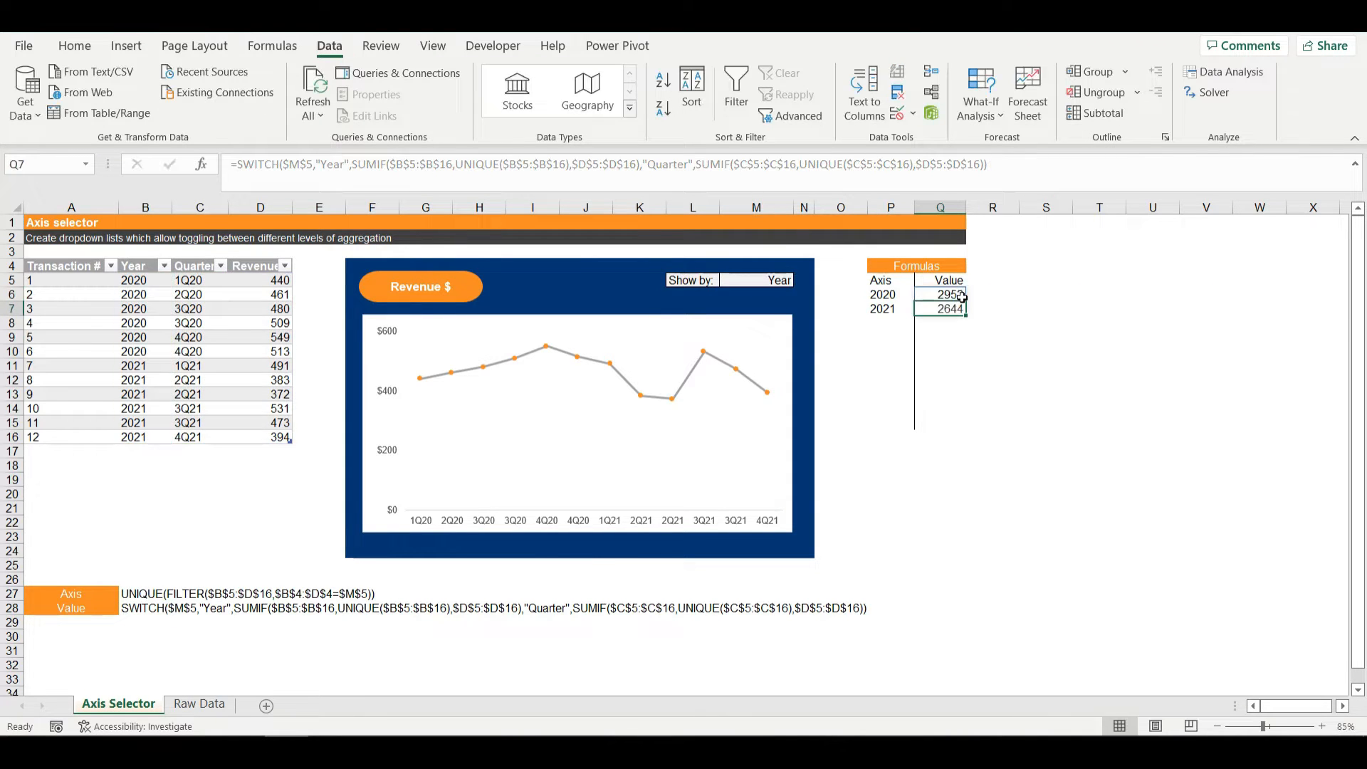
Examine the Value formula in Q6: its $M$5 selector and "Year" branch with SUMIF, UNIQUE($B$5:$B$16) and the $D$5:$D$16 sum range.
{"action": "left_click", "coordinate": [724, 181]}
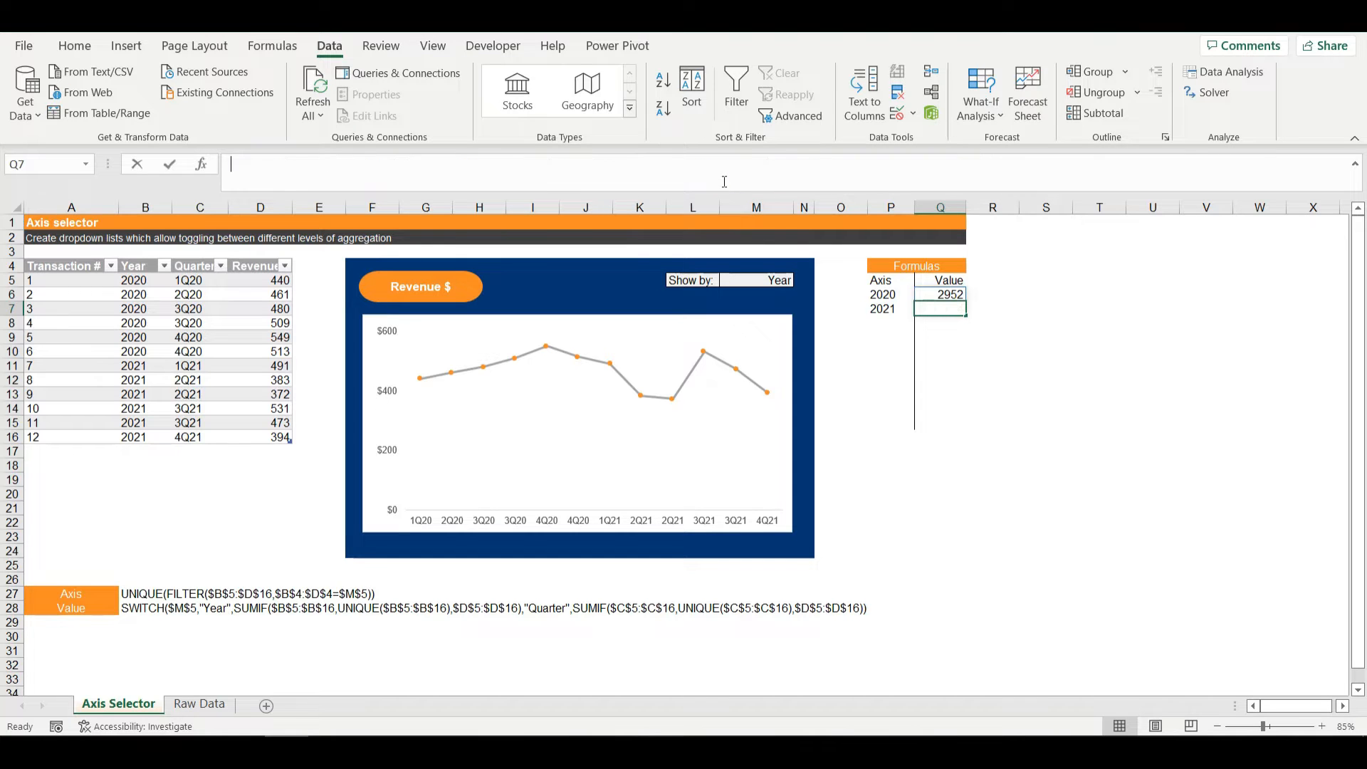
{"action": "left_click", "coordinate": [937, 292]}
{"action": "left_click", "coordinate": [526, 164]}
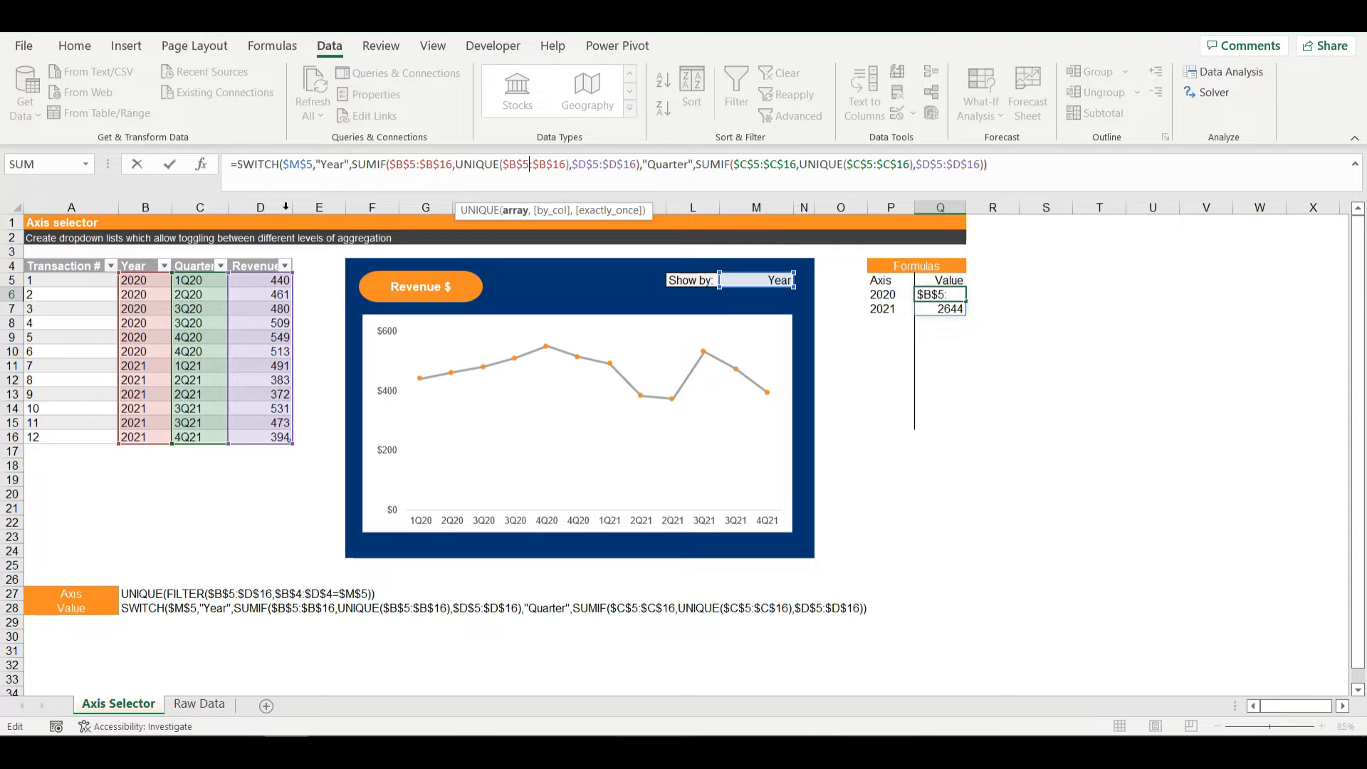
{"action": "left_click", "coordinate": [295, 163]}
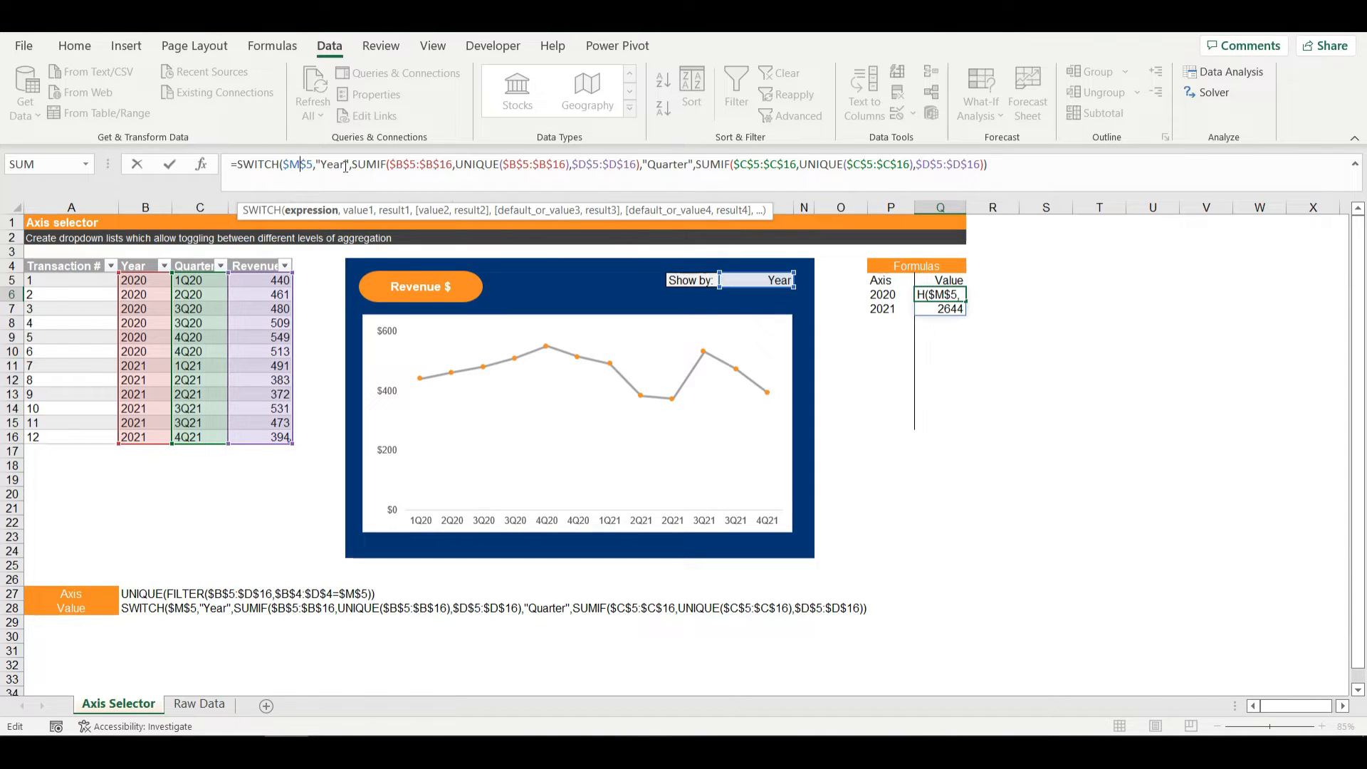
{"action": "left_click_drag", "start_coordinate": [345, 166], "coordinate": [323, 165]}
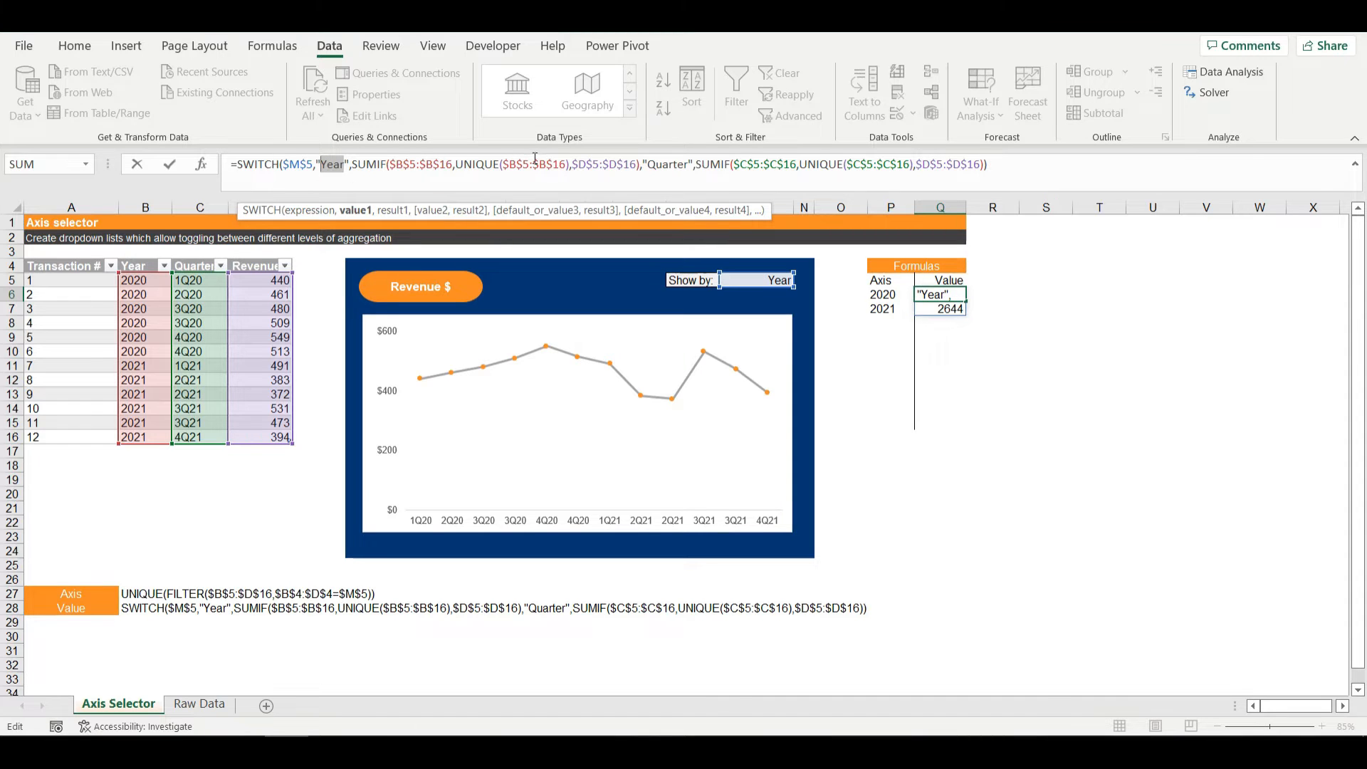
{"action": "left_click_drag", "start_coordinate": [463, 165], "coordinate": [562, 166]}
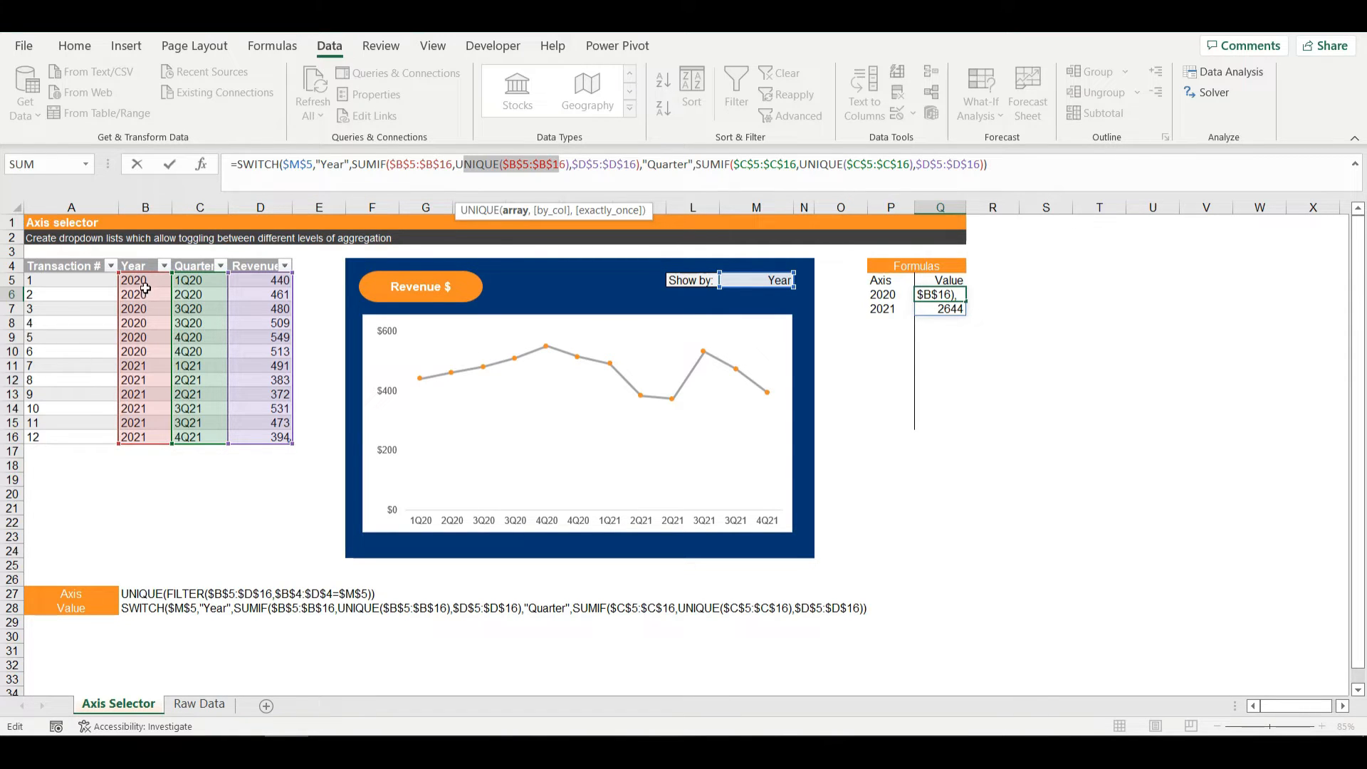
{"action": "double_click", "coordinate": [369, 165]}
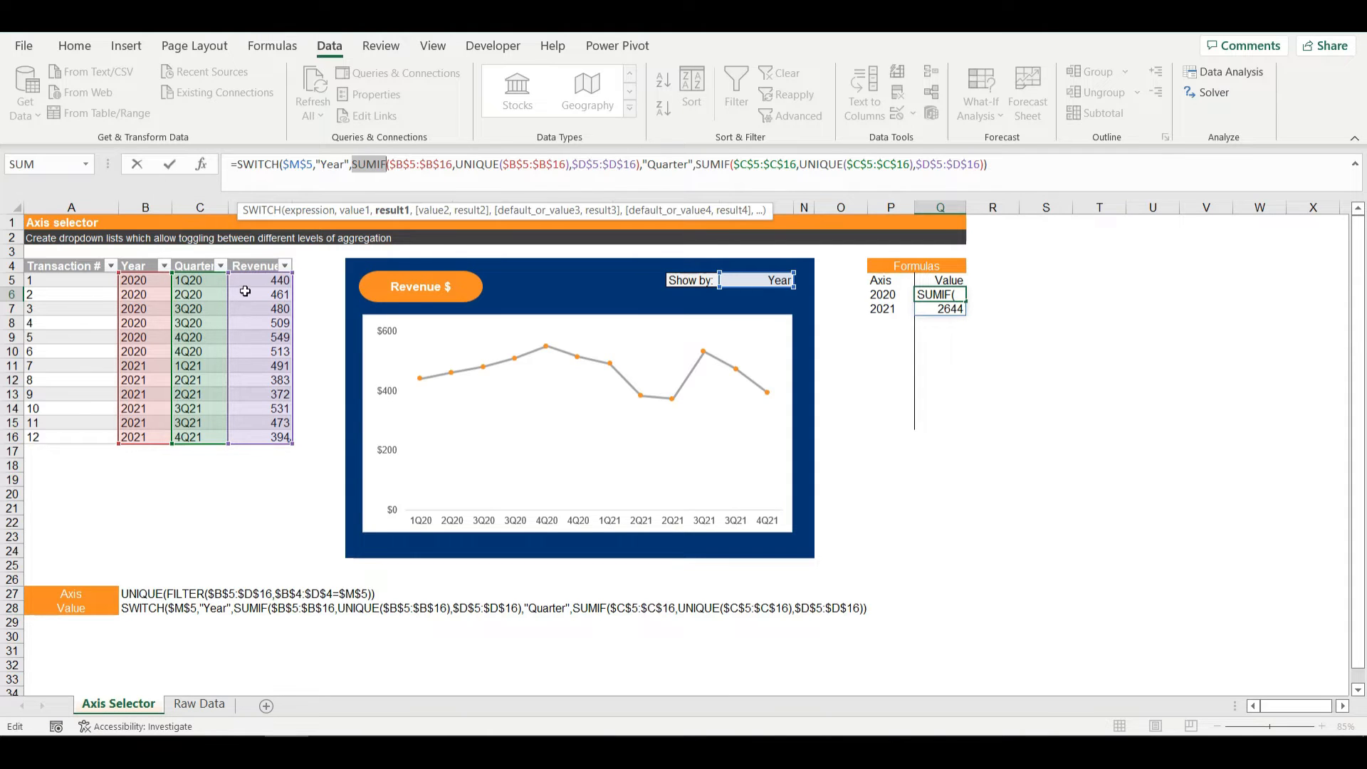
{"action": "left_click_drag", "start_coordinate": [574, 163], "coordinate": [636, 165]}
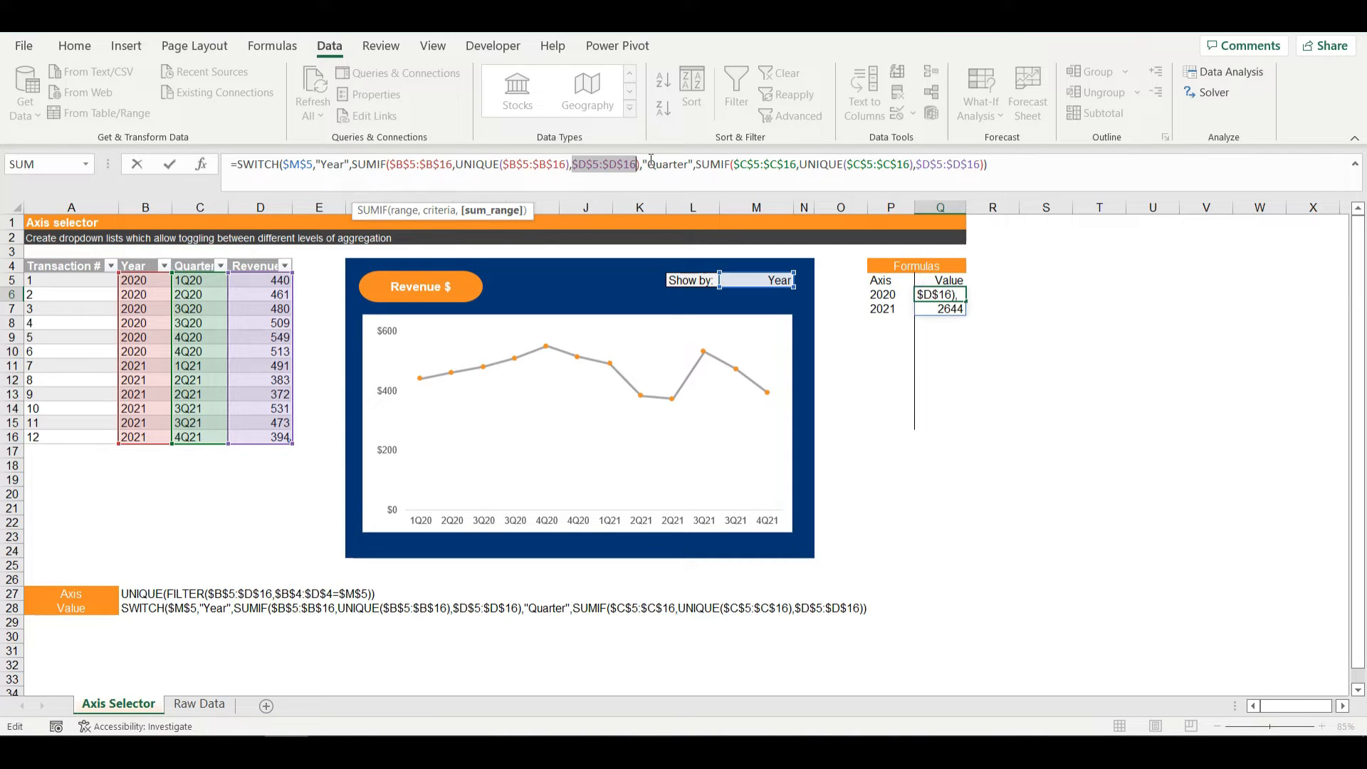
Examine the "Quarter" branch of the Q6 formula, including its SUMIF and UNIQUE($C$5:$C$16) parts, and leave the formula unedited.
{"action": "left_click_drag", "start_coordinate": [649, 164], "coordinate": [687, 164]}
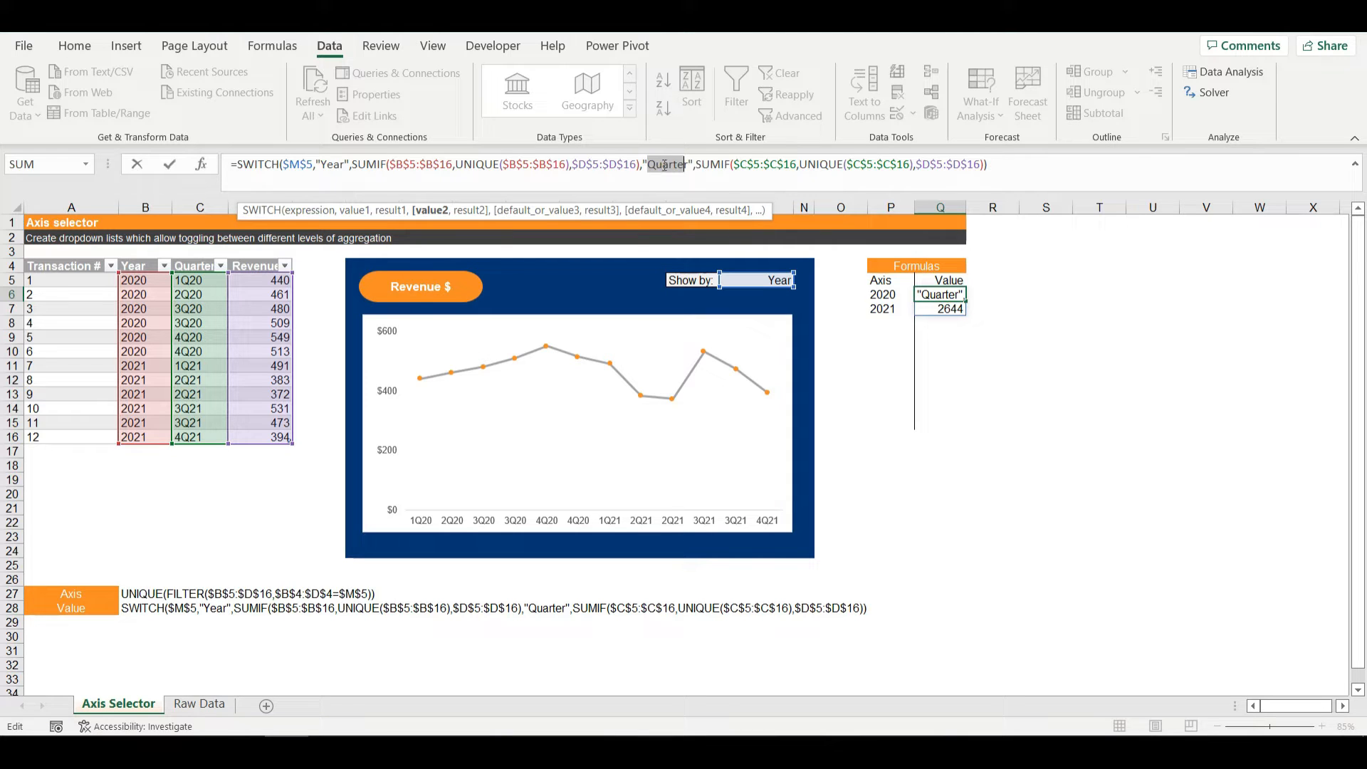
{"action": "left_click", "coordinate": [664, 164]}
{"action": "left_click_drag", "start_coordinate": [826, 161], "coordinate": [888, 164]}
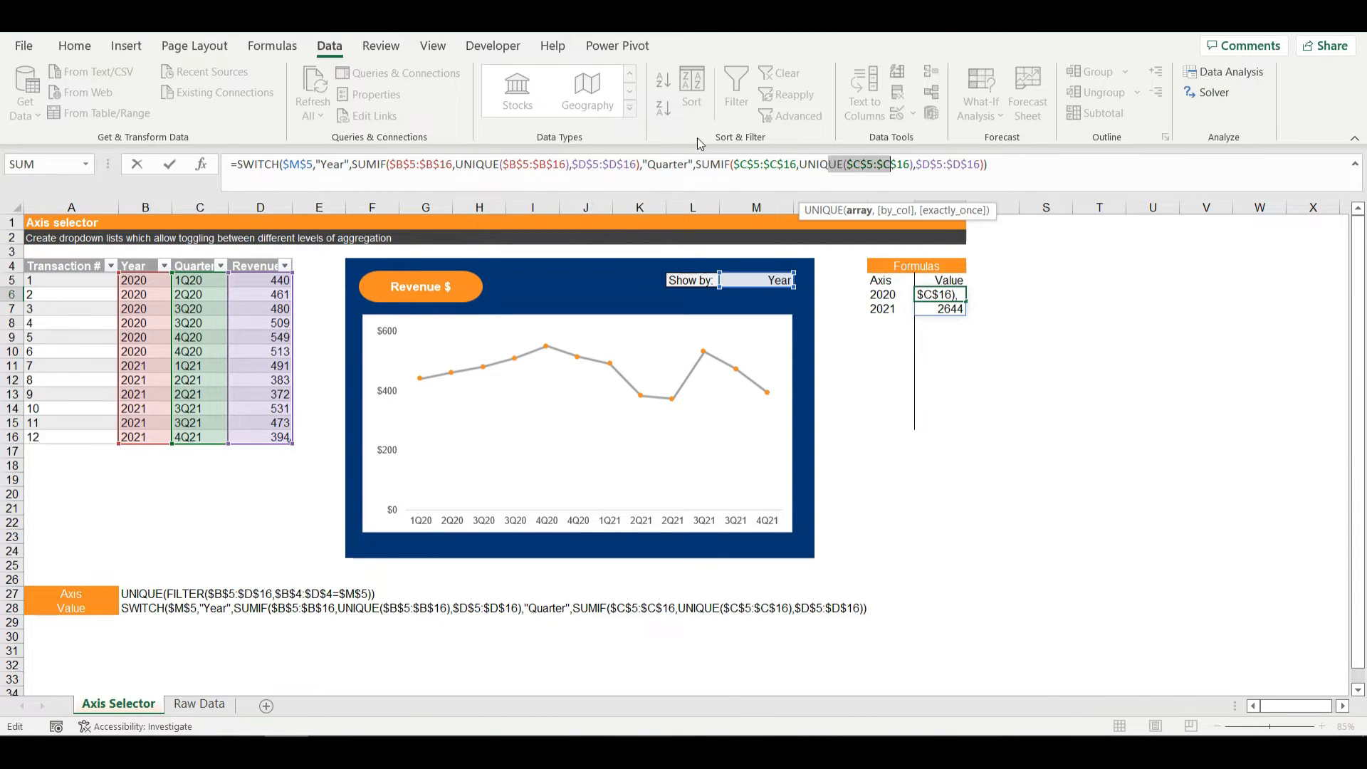
{"action": "left_click_drag", "start_coordinate": [697, 164], "coordinate": [730, 164]}
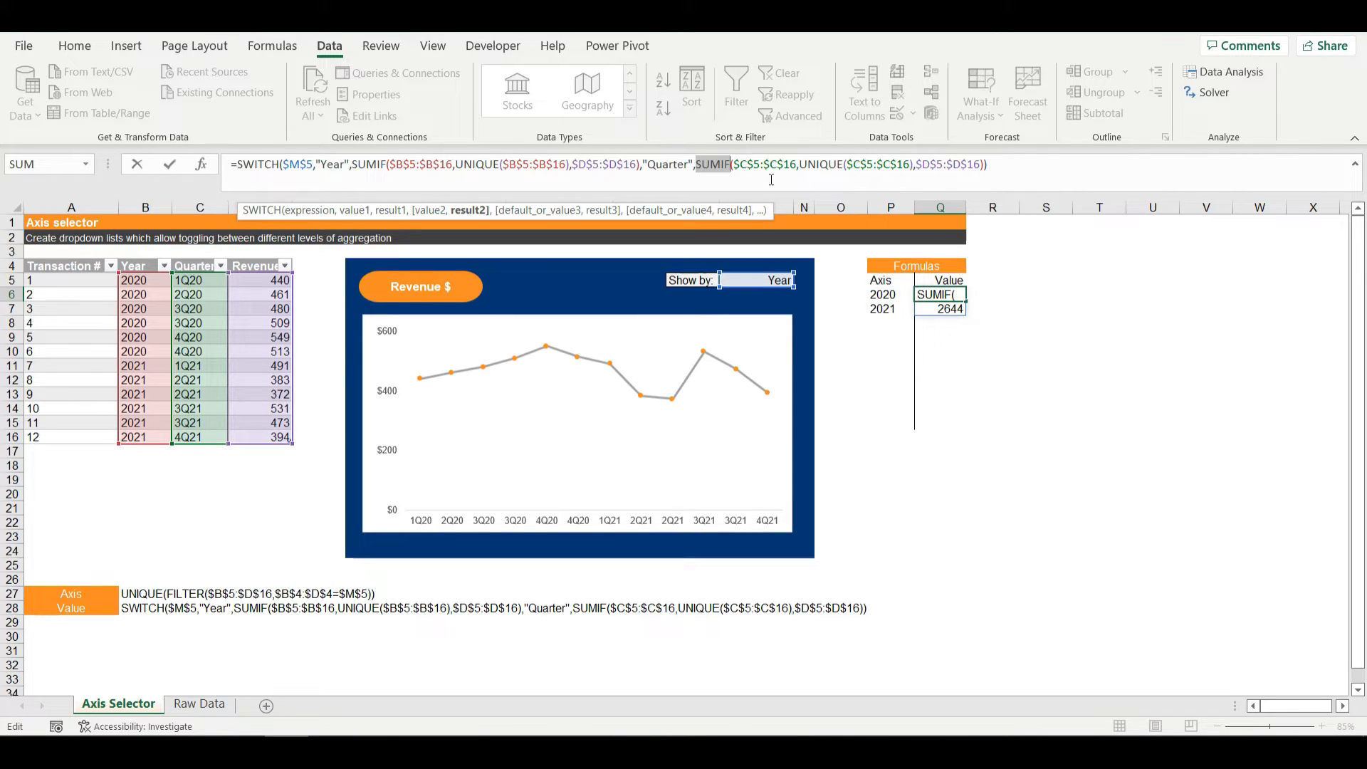
{"action": "left_click", "coordinate": [710, 166]}
{"action": "left_click_drag", "start_coordinate": [259, 166], "coordinate": [608, 166]}
{"action": "left_click_drag", "start_coordinate": [1017, 165], "coordinate": [1016, 165]}
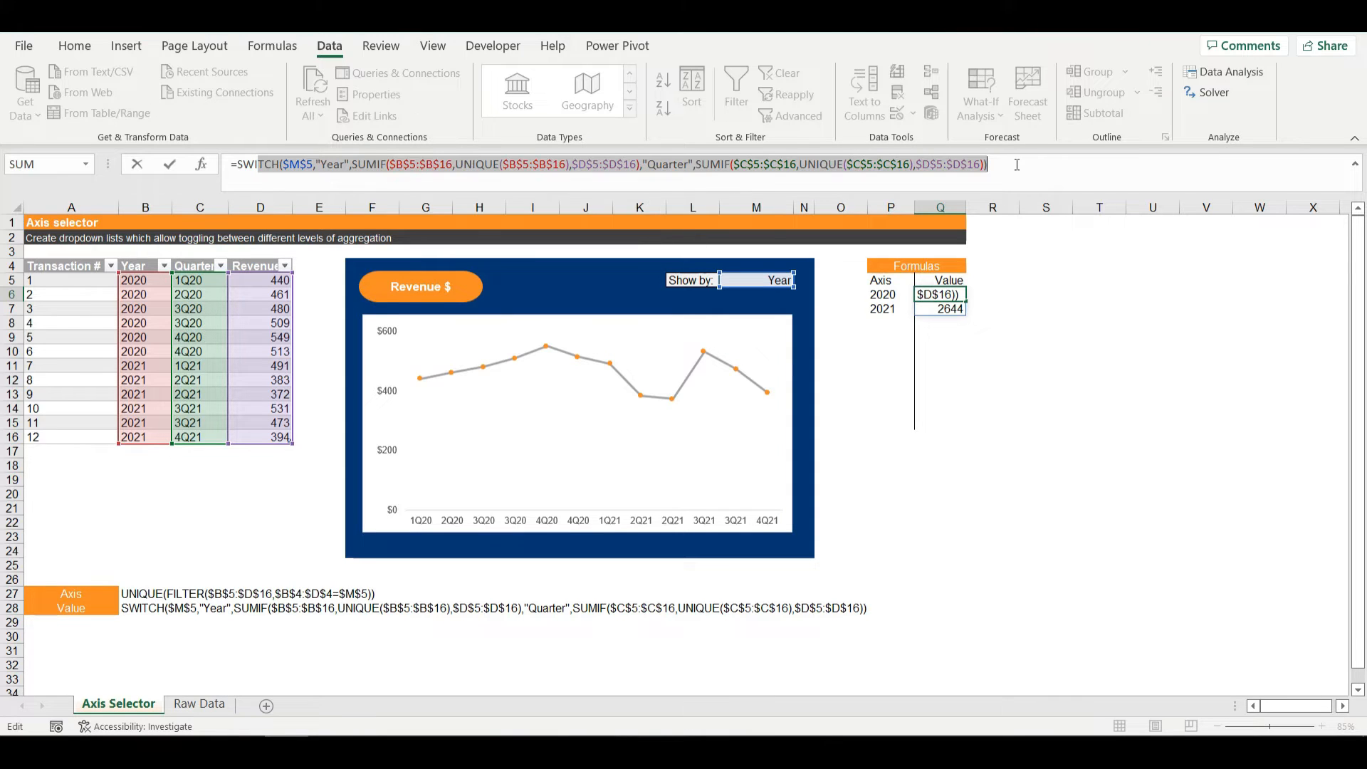
{"action": "key", "text": "Return"}
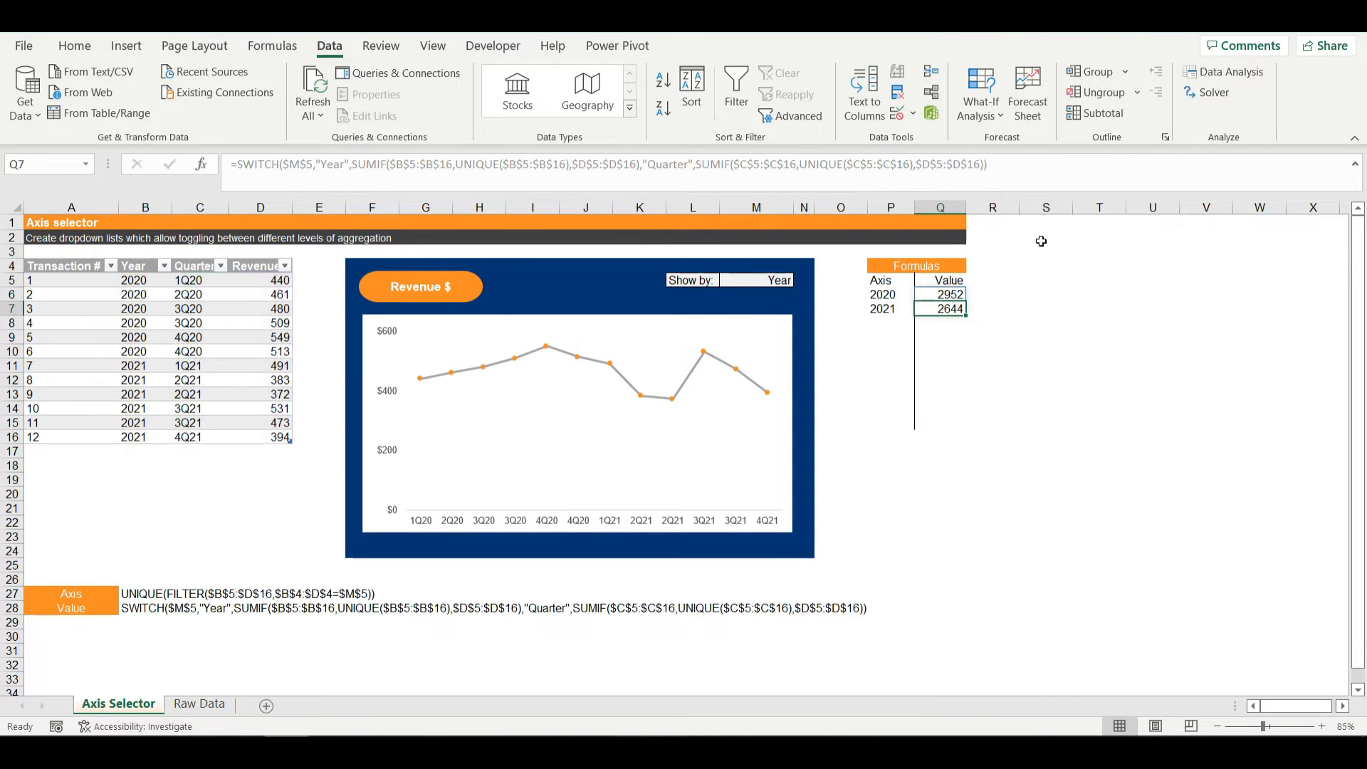
Set the Show by selector in M5 to Quarter.
{"action": "left_click", "coordinate": [762, 282]}
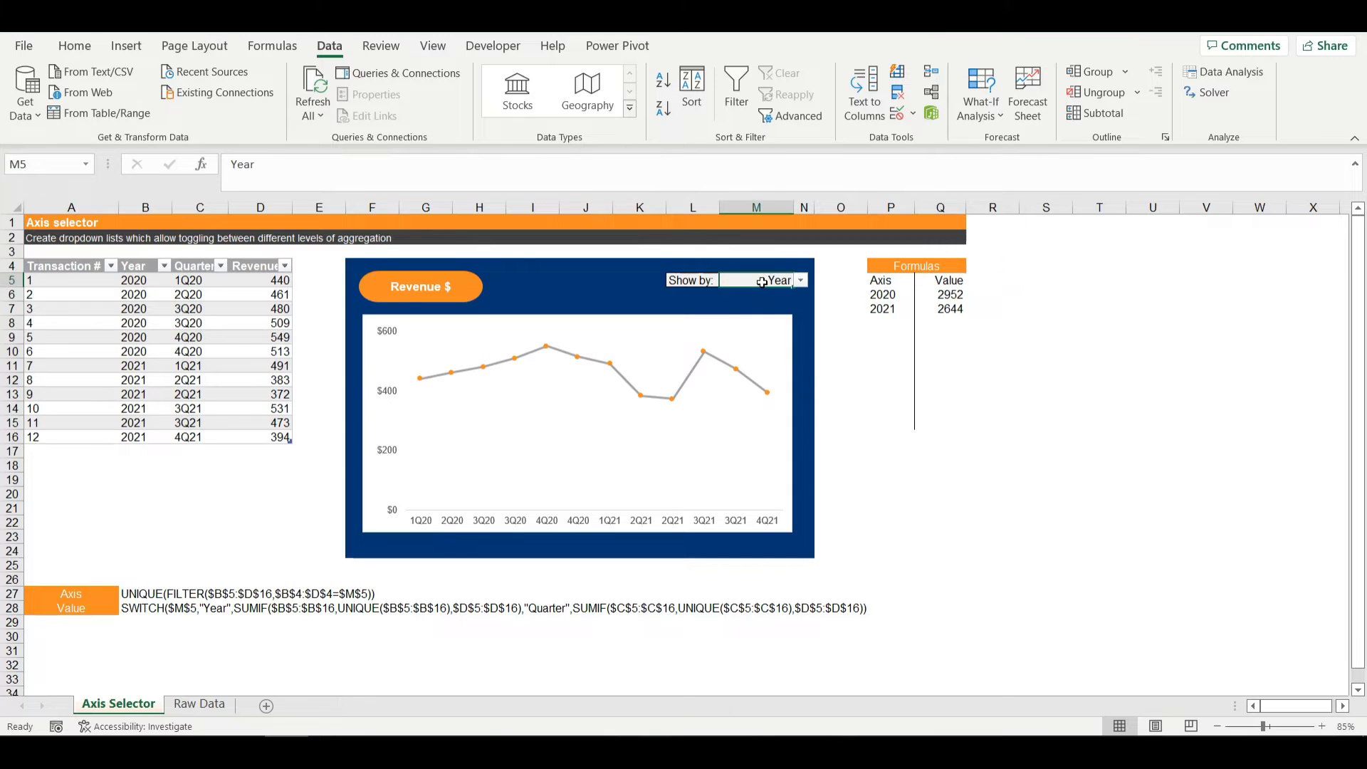
{"action": "left_click", "coordinate": [801, 281]}
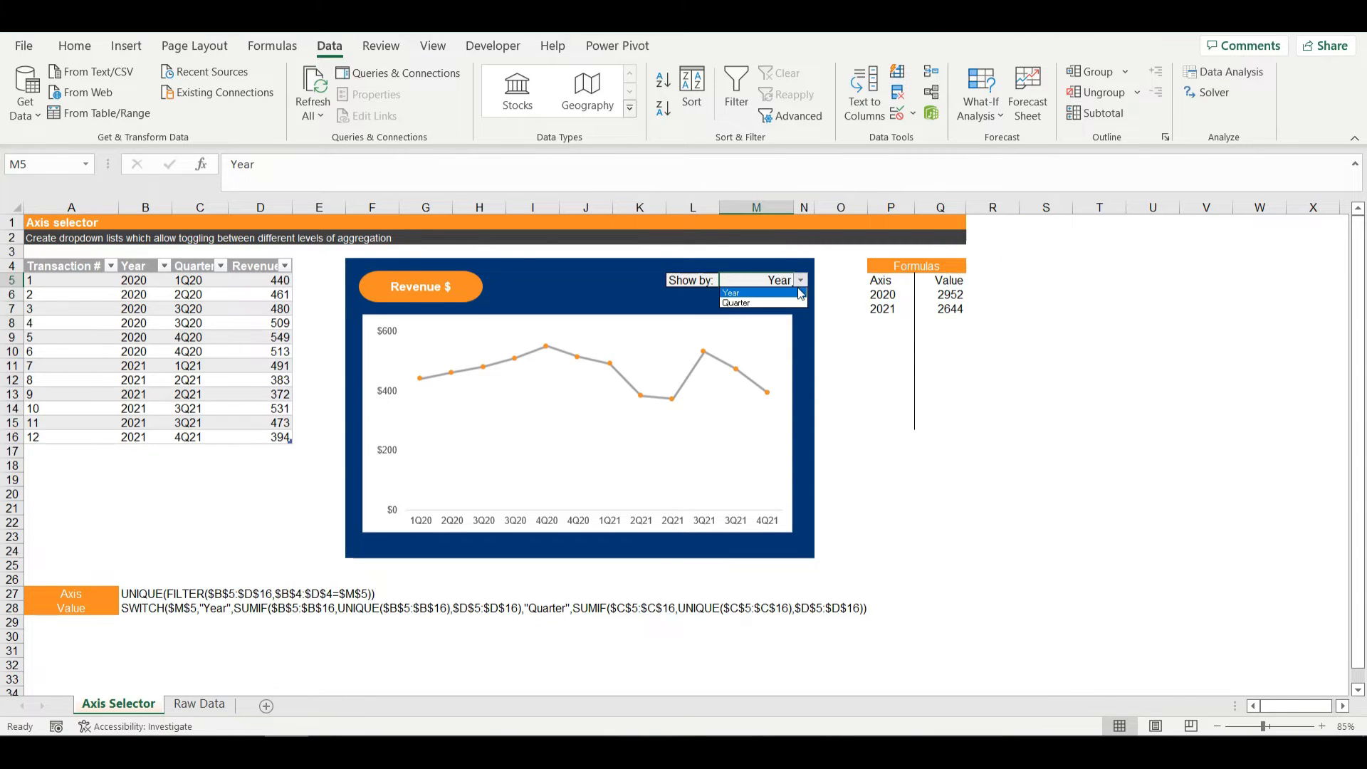
{"action": "left_click", "coordinate": [762, 304]}
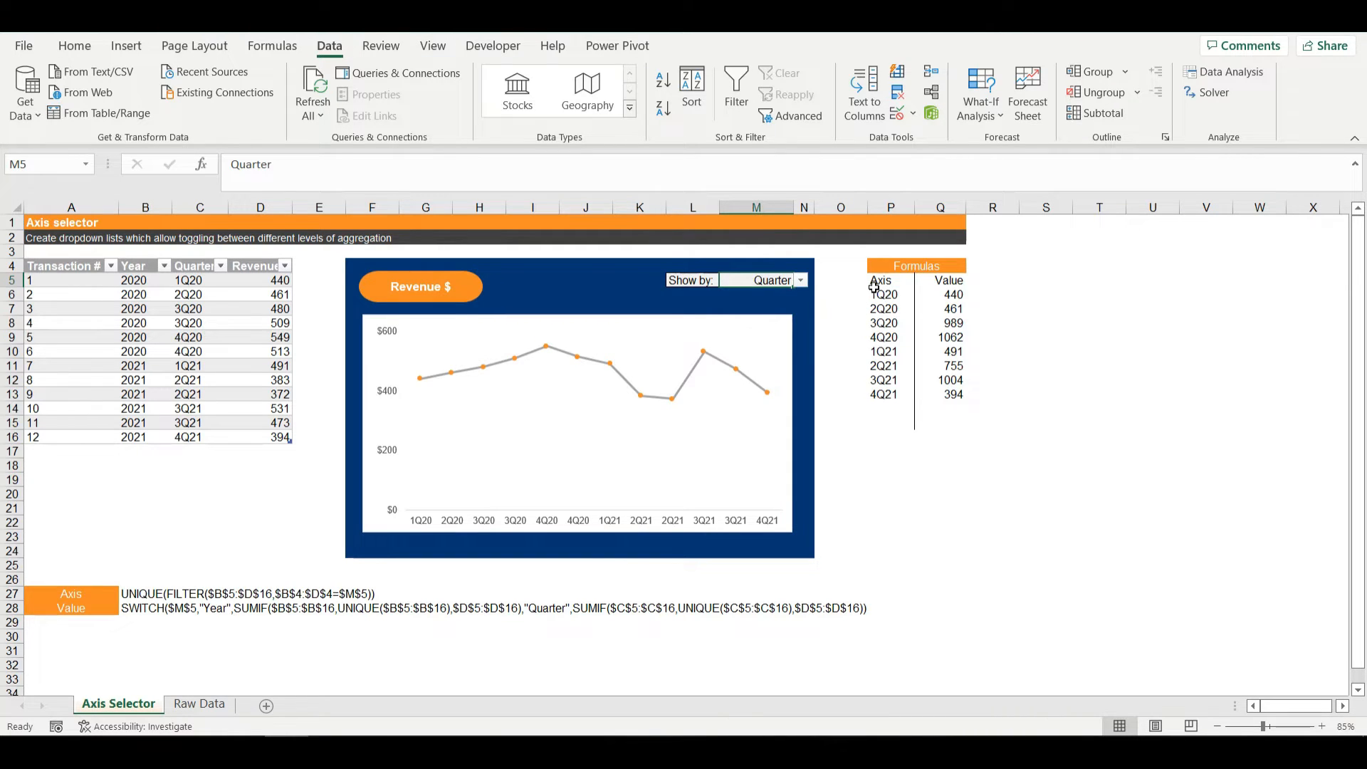
Examine the spilled Axis and Value results in P6:Q13 and the source ranges of the revenue chart.
{"action": "left_click_drag", "start_coordinate": [877, 293], "coordinate": [890, 394]}
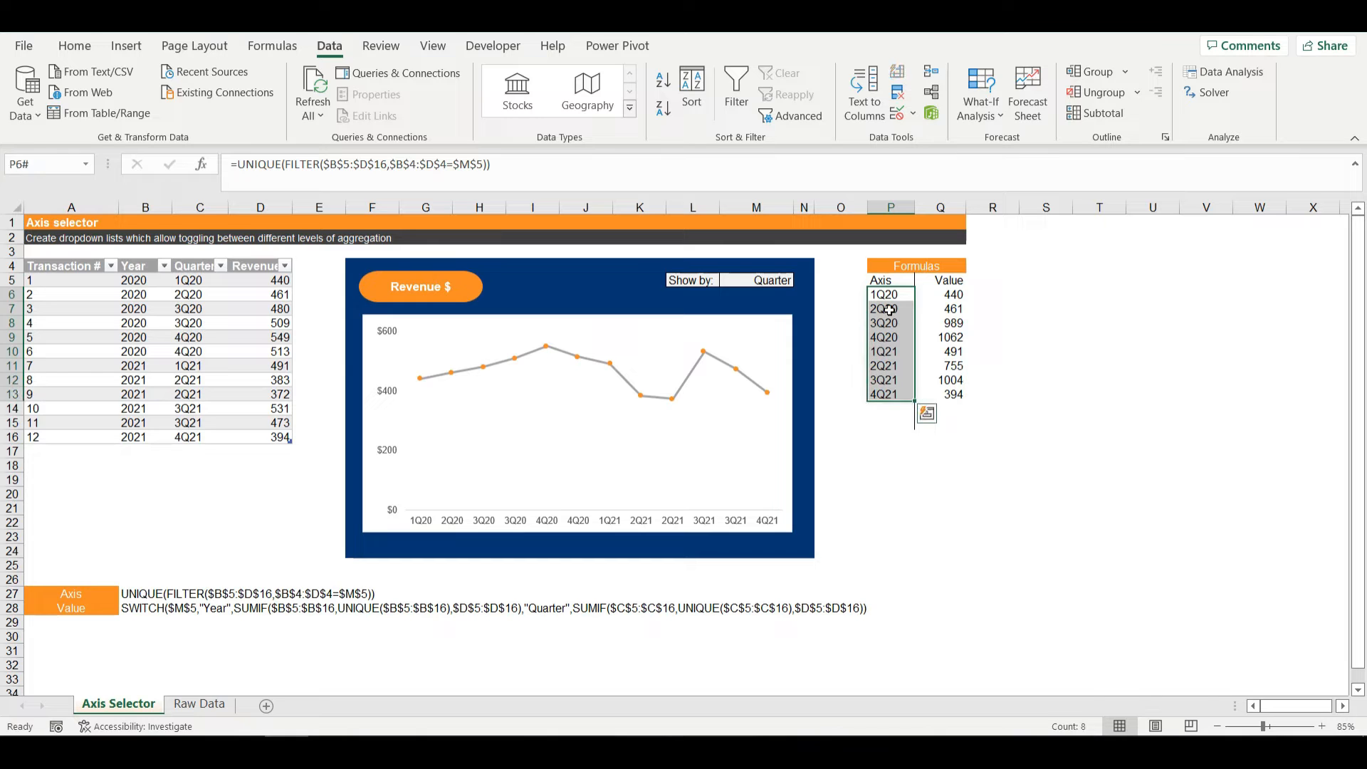
{"action": "left_click_drag", "start_coordinate": [934, 297], "coordinate": [949, 403]}
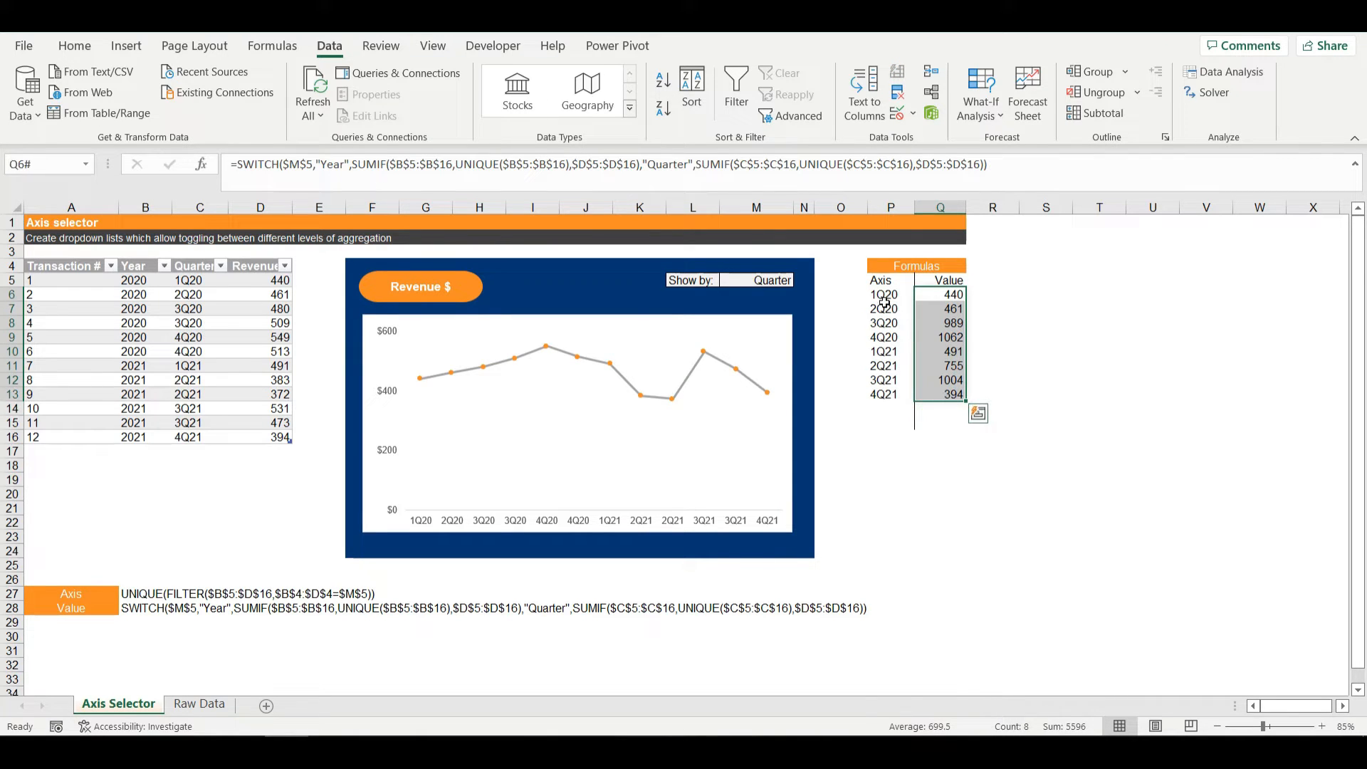
{"action": "left_click", "coordinate": [844, 318]}
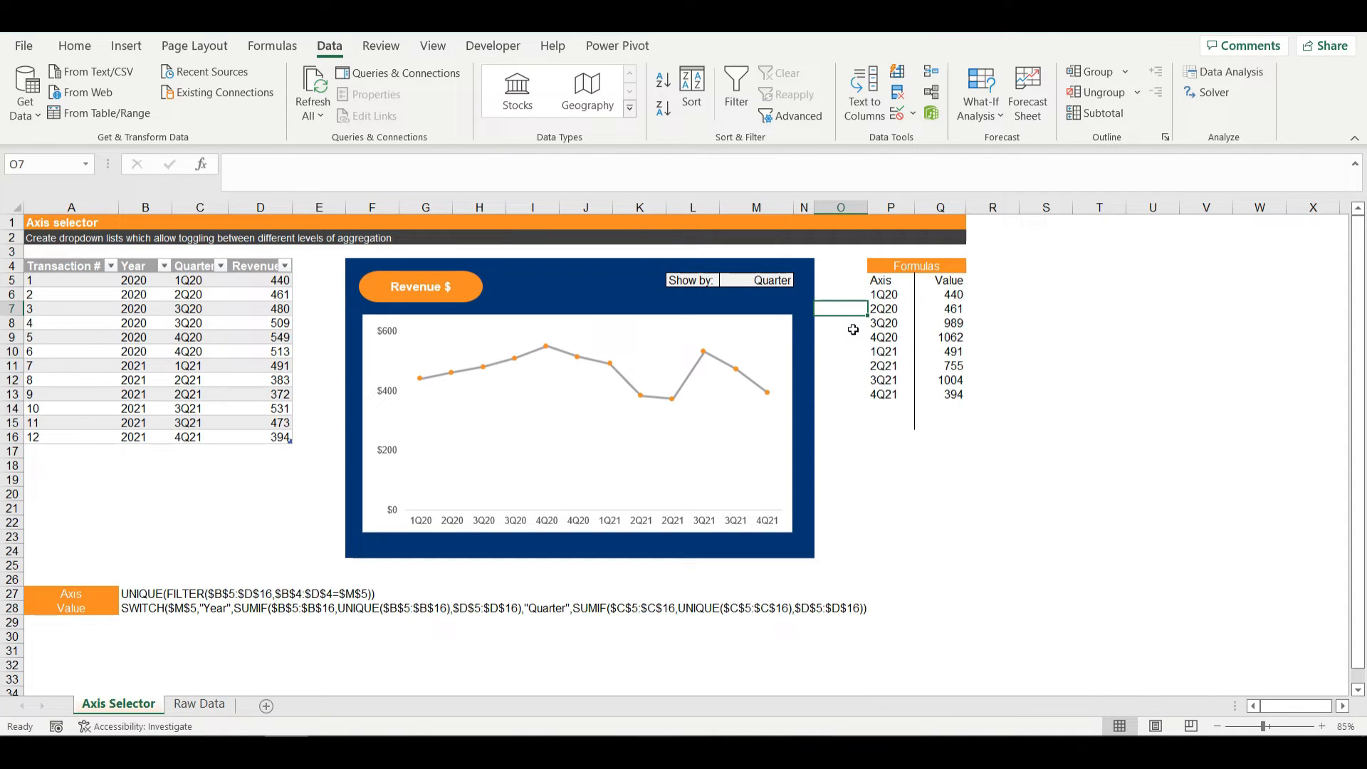
{"action": "left_click_drag", "start_coordinate": [887, 295], "coordinate": [931, 403]}
{"action": "left_click", "coordinate": [931, 405]}
{"action": "left_click", "coordinate": [752, 319]}
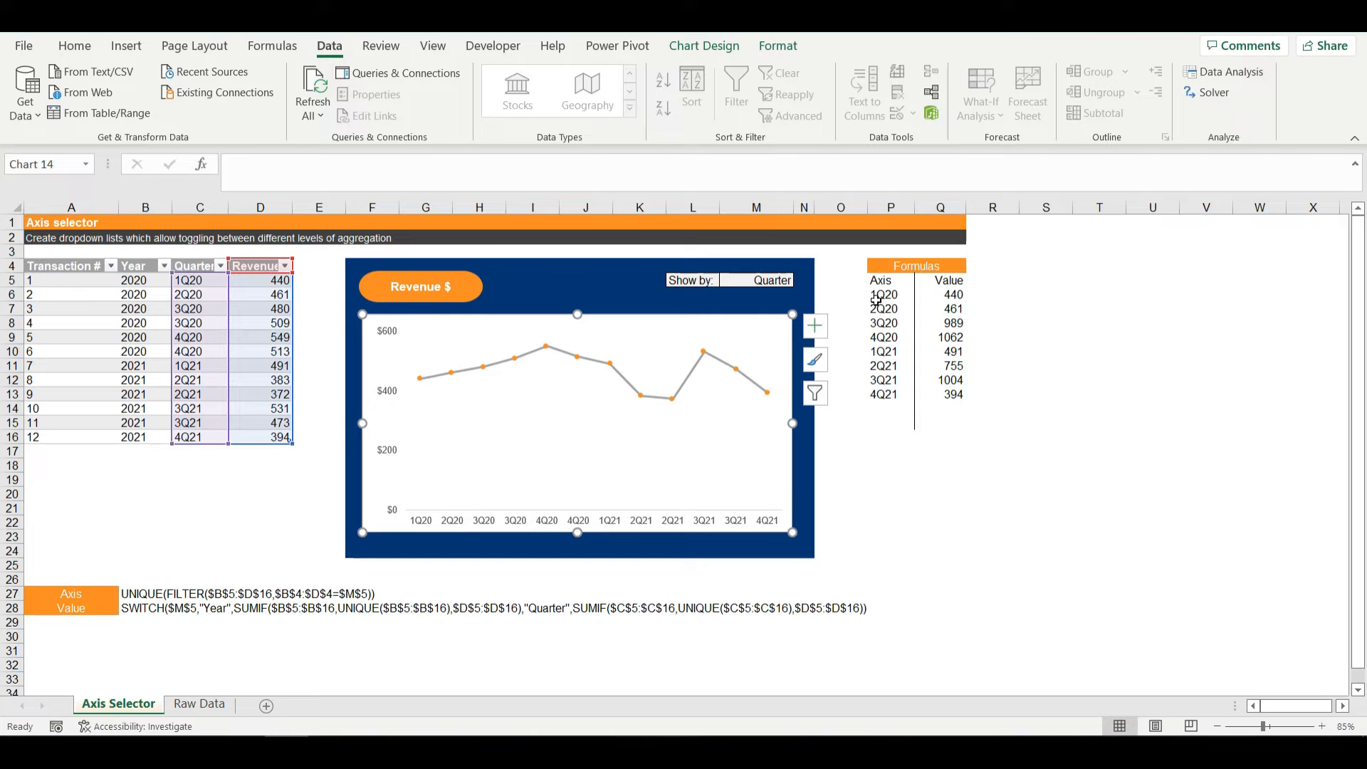
{"action": "left_click_drag", "start_coordinate": [877, 299], "coordinate": [958, 390]}
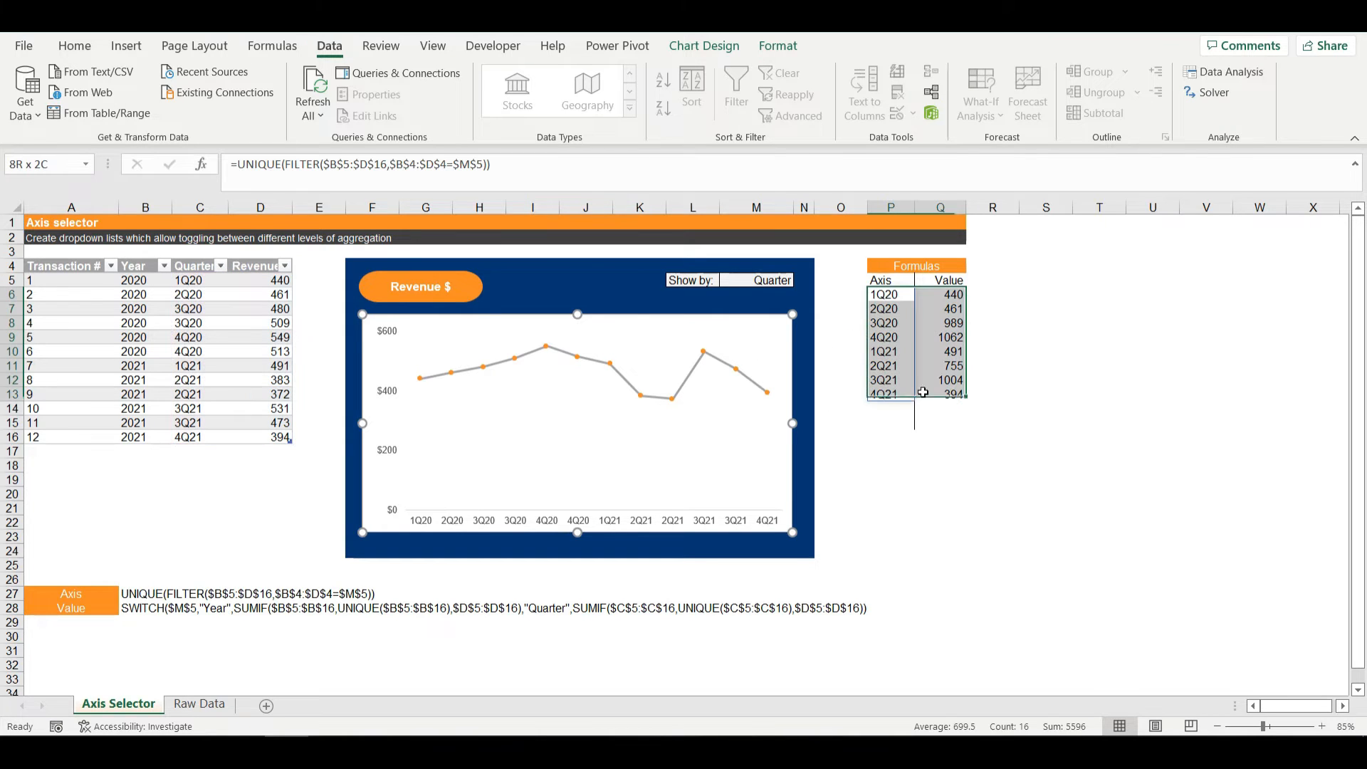
{"action": "left_click", "coordinate": [784, 342]}
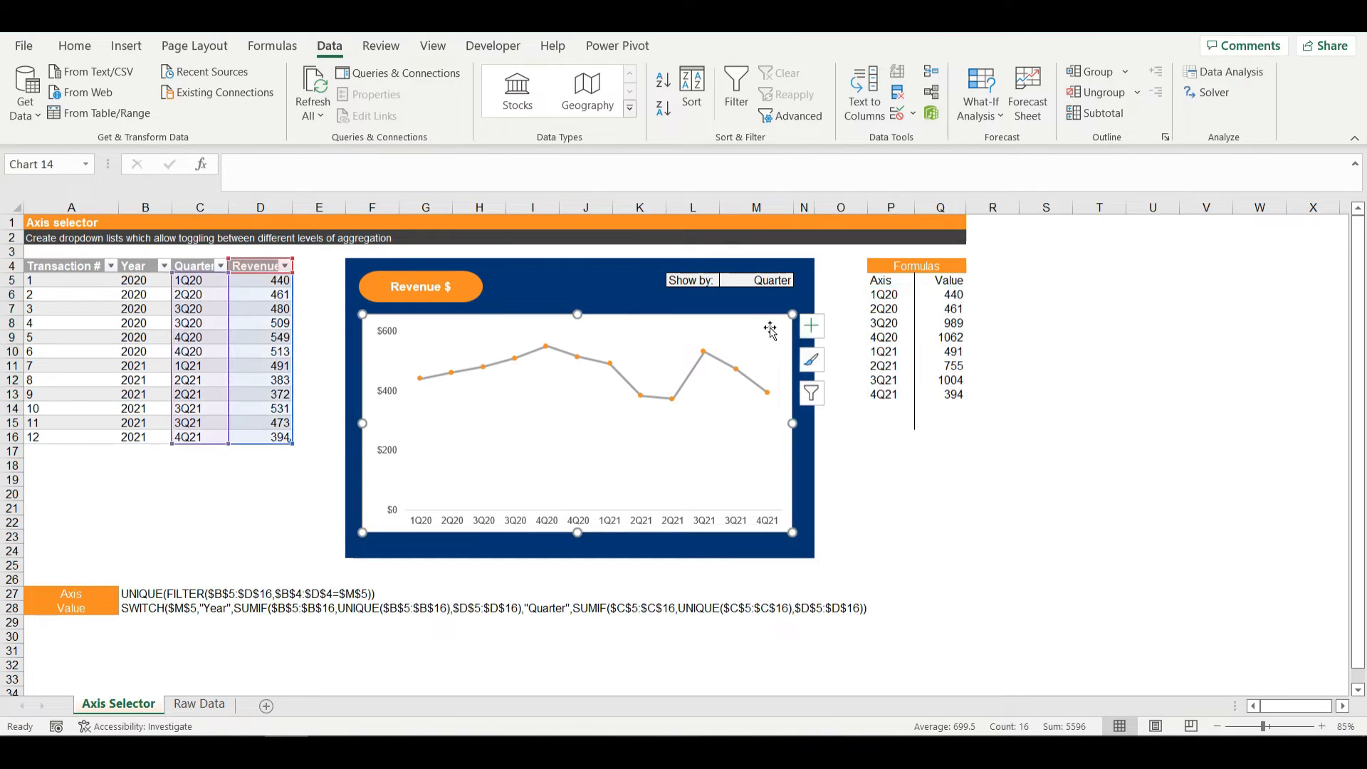
{"action": "left_click", "coordinate": [843, 364]}
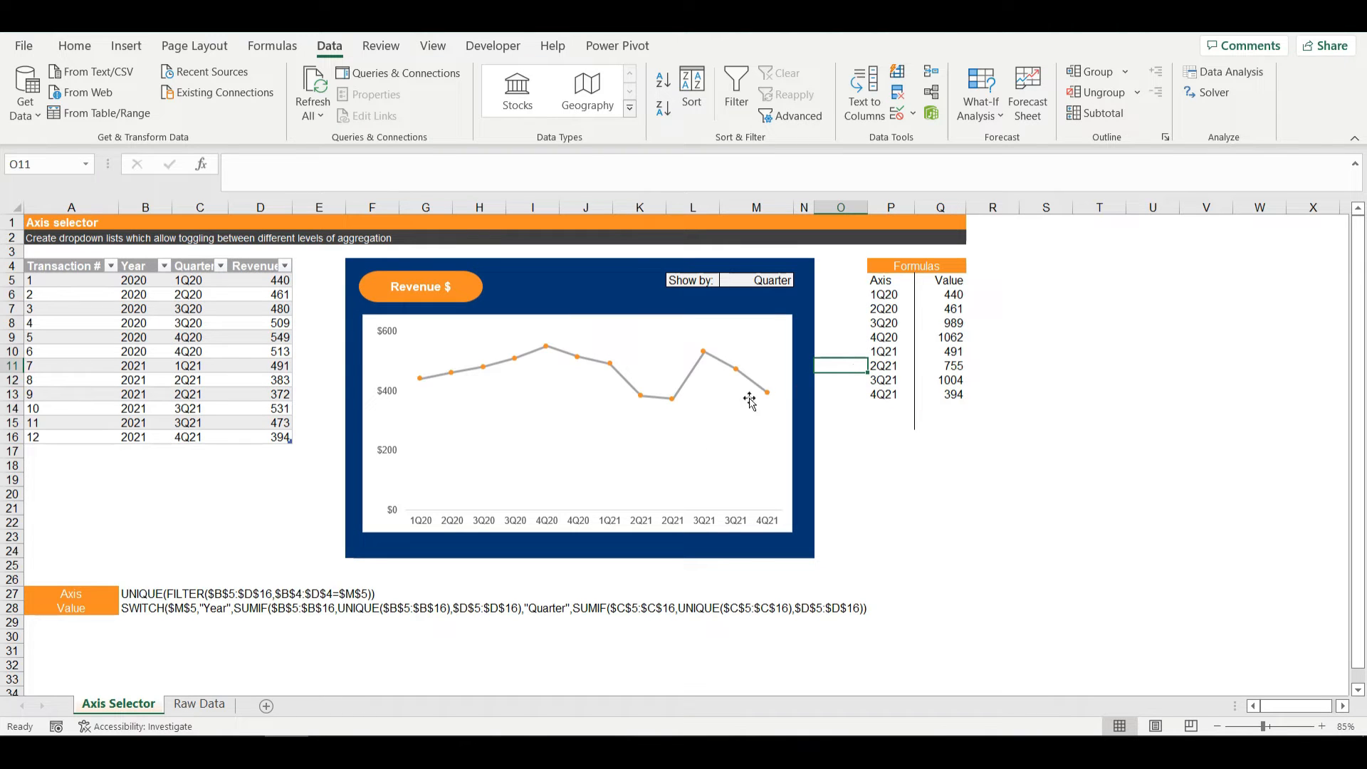
Open the Name Manager and copy the Axis formula UNIQUE(FILTER($B$5:$D$16,$B$4:$D$4=$M$5)) from the function list in Notepad.
{"action": "left_click", "coordinate": [264, 55]}
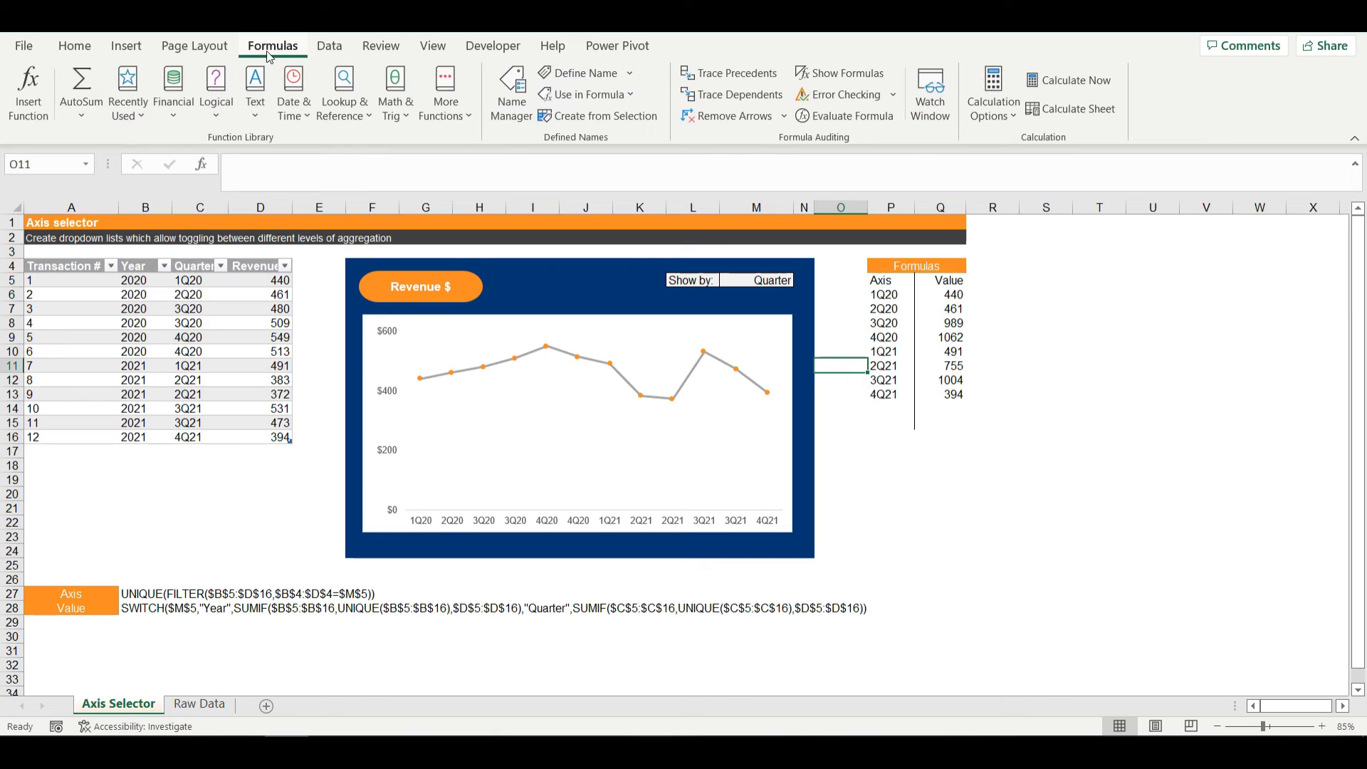
{"action": "left_click", "coordinate": [506, 96]}
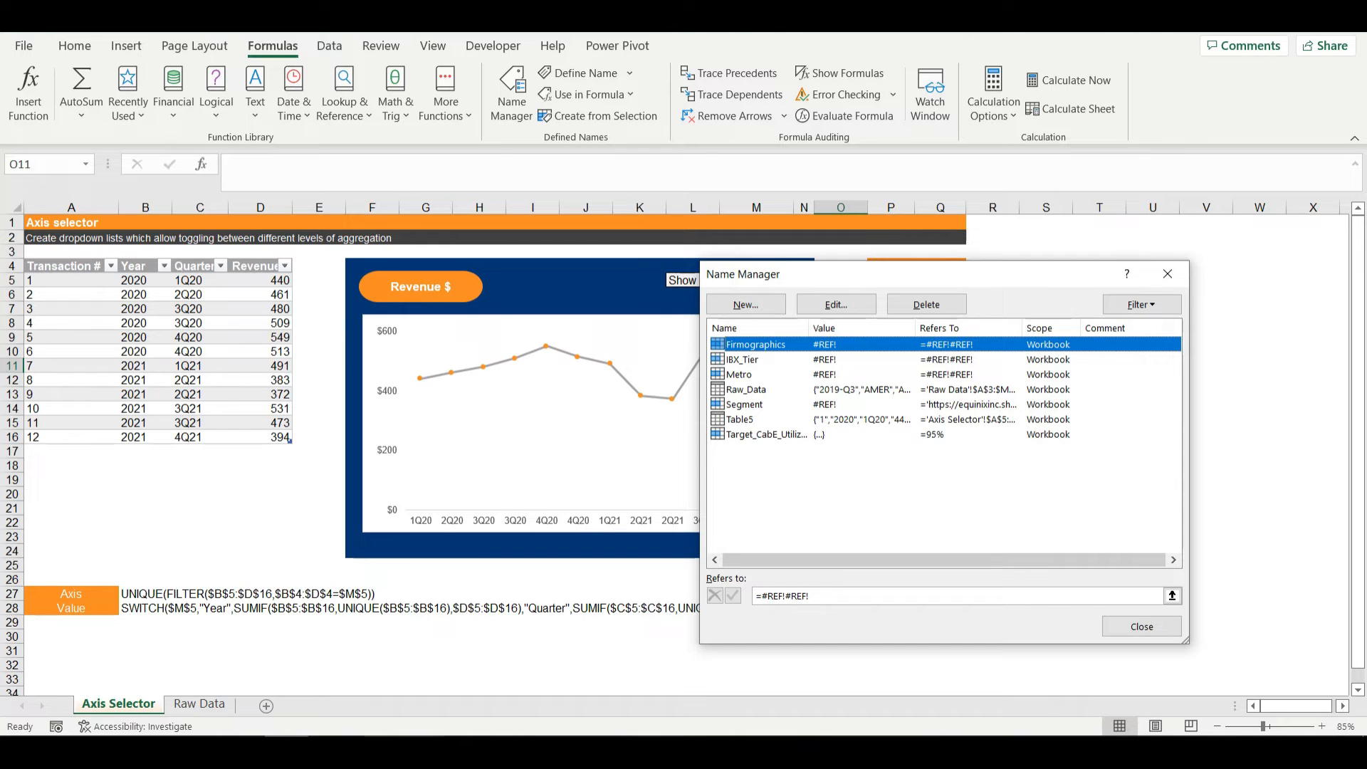
{"action": "key", "text": "alt+Tab"}
{"action": "left_click_drag", "start_coordinate": [318, 267], "coordinate": [26, 265]}
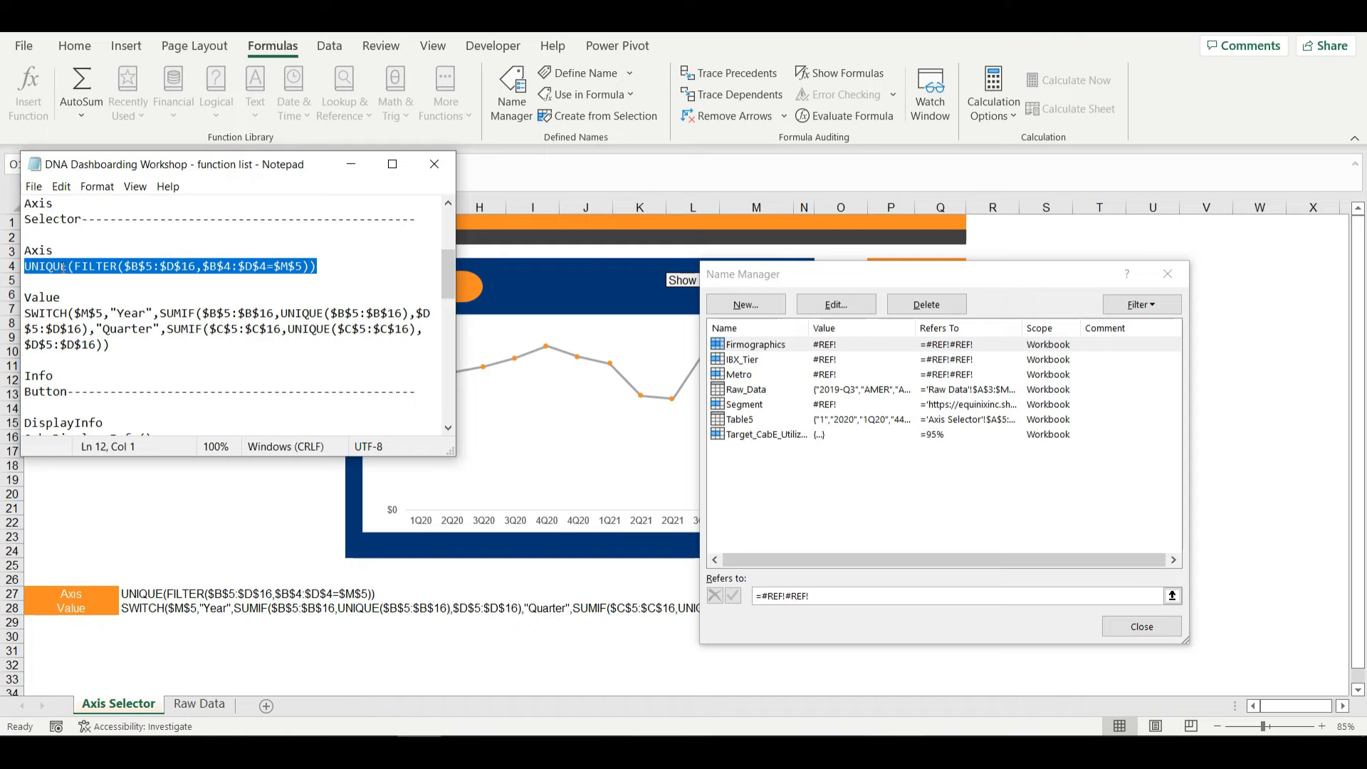
Back in Excel, define a workbook-scoped name Axis that refers to =UNIQUE(FILTER($B$5:$D$16,$B$4:$D$4=$M$5)).
{"action": "left_click", "coordinate": [831, 482]}
{"action": "left_click", "coordinate": [756, 305]}
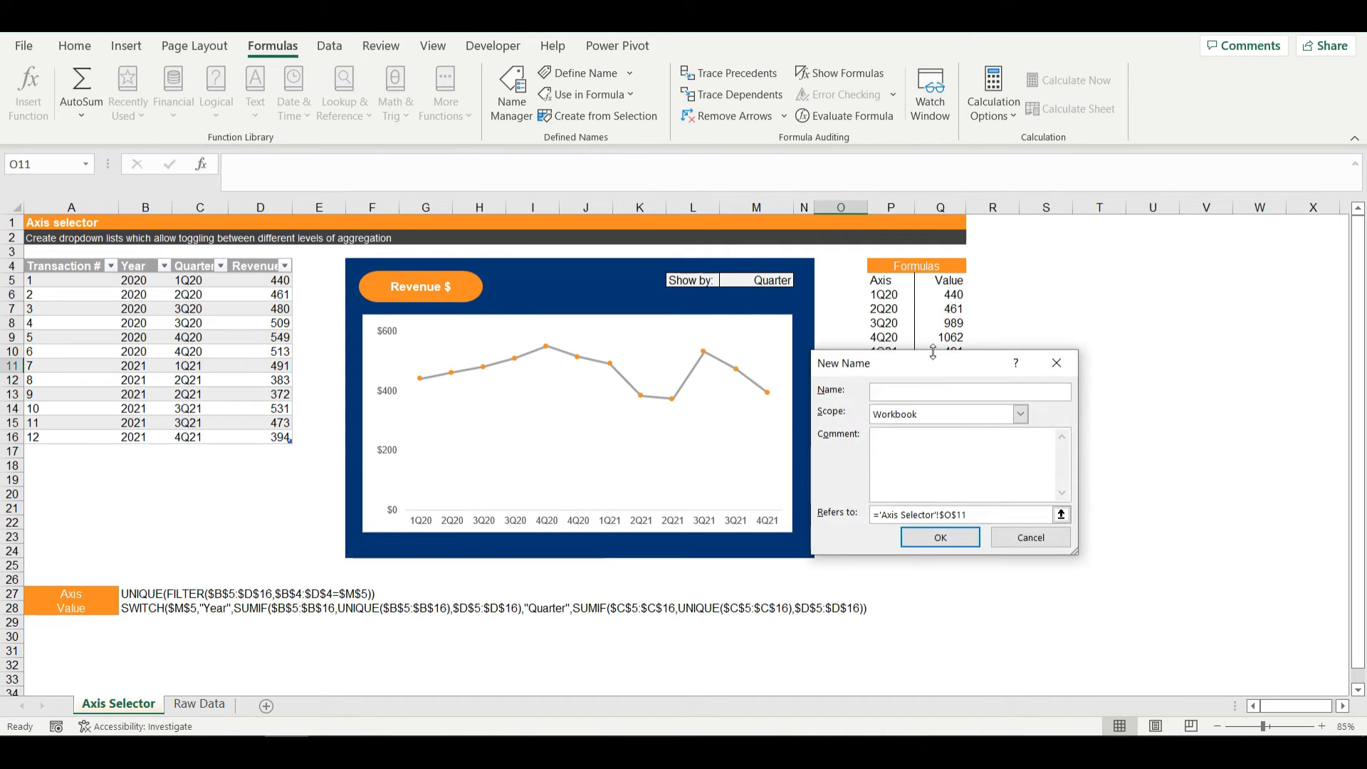
{"action": "left_click_drag", "start_coordinate": [915, 361], "coordinate": [721, 301]}
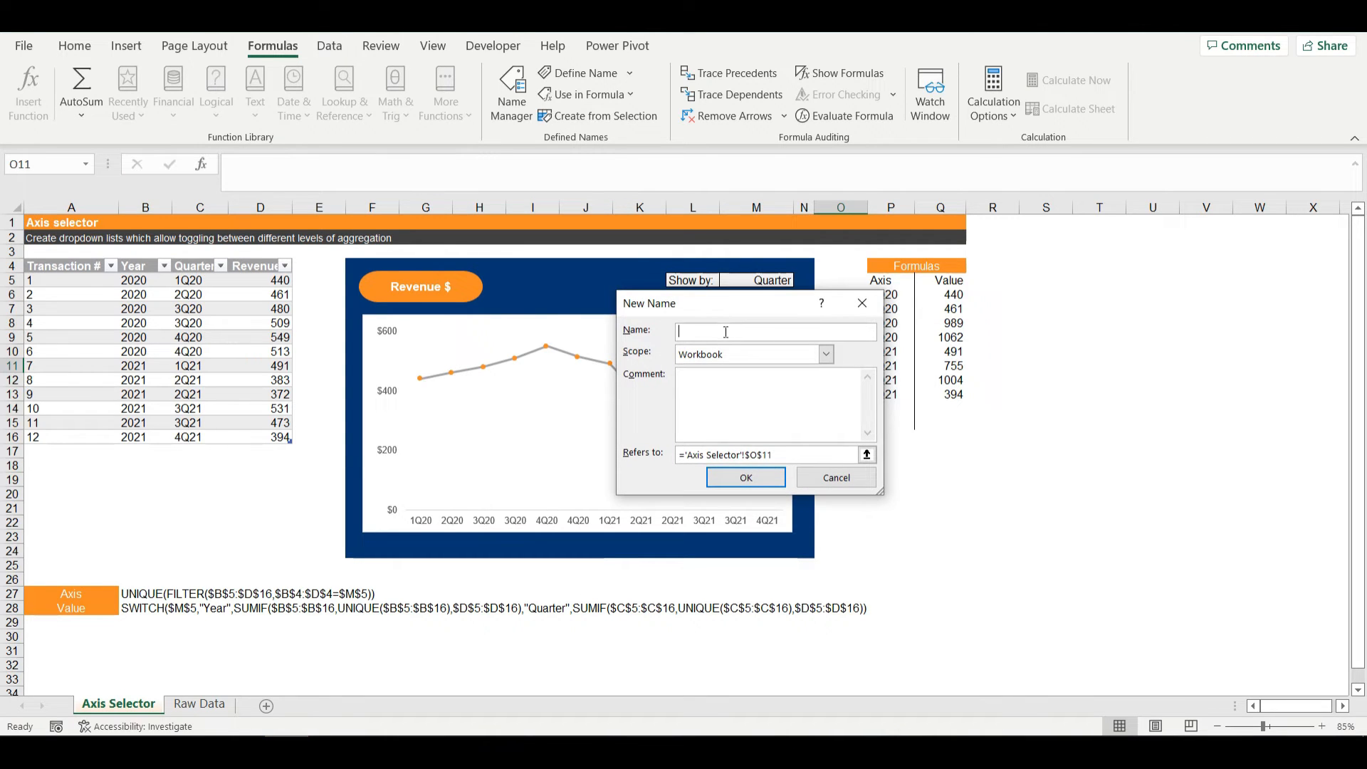
{"action": "type", "text": "Axis"}
{"action": "left_click_drag", "start_coordinate": [776, 456], "coordinate": [662, 456]}
{"action": "key", "text": "ctrl+v"}
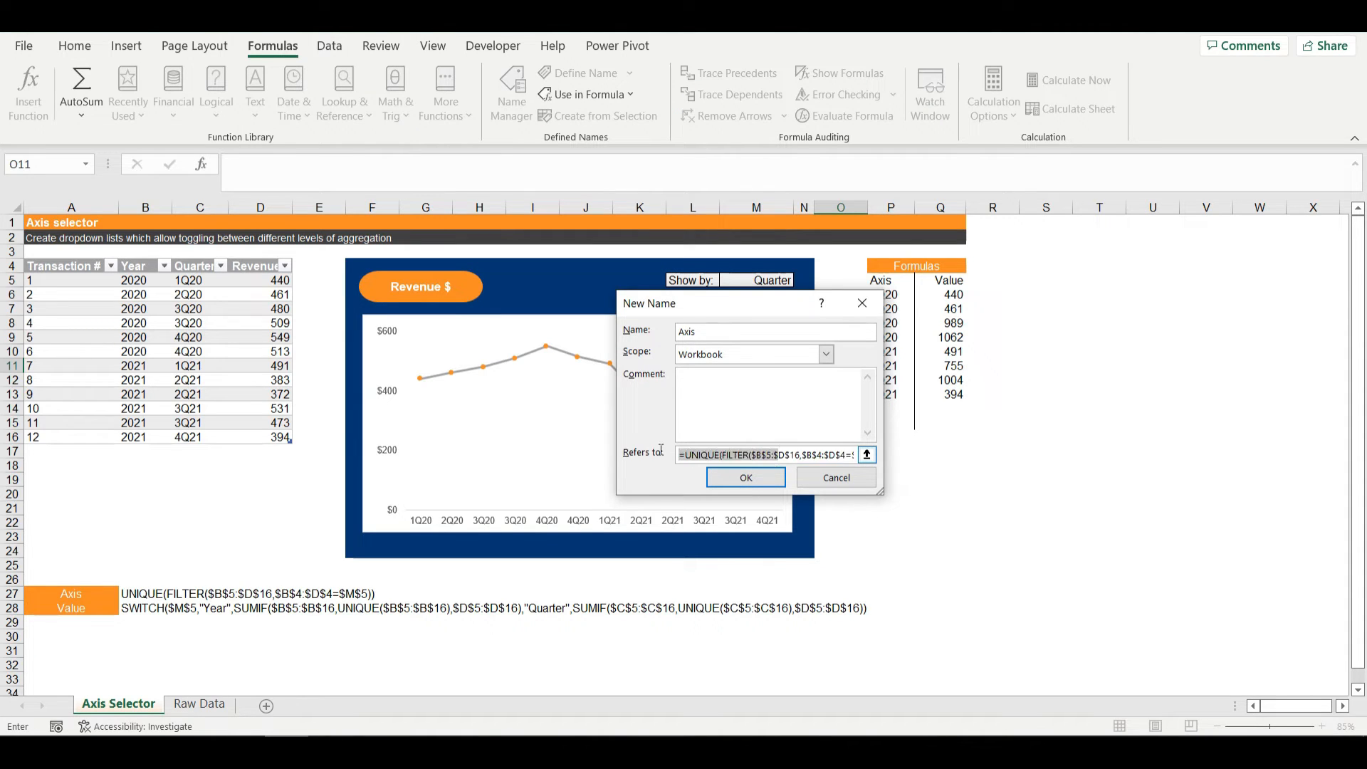
{"action": "left_click", "coordinate": [716, 480]}
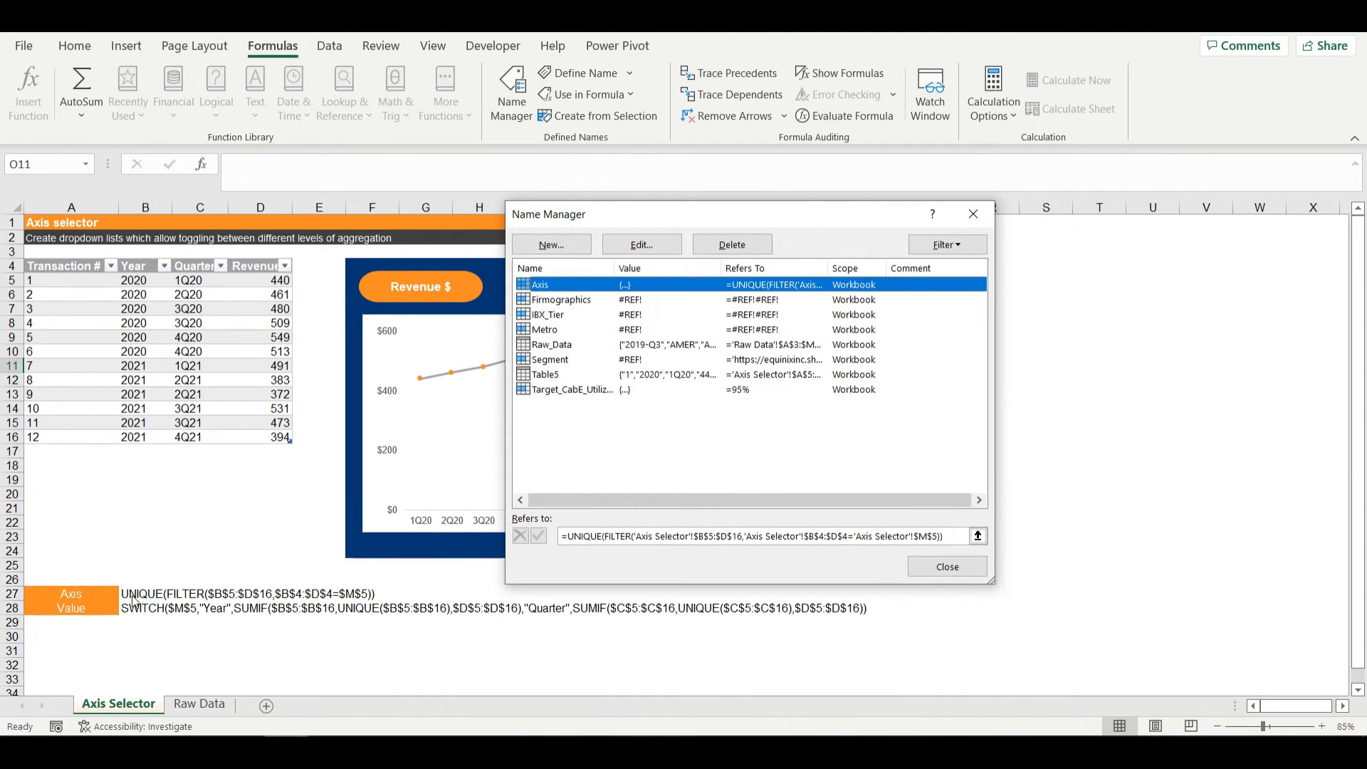
Start a new defined name and copy the Value SWITCH formula from the function list in Notepad.
{"action": "left_click_drag", "start_coordinate": [526, 218], "coordinate": [534, 269]}
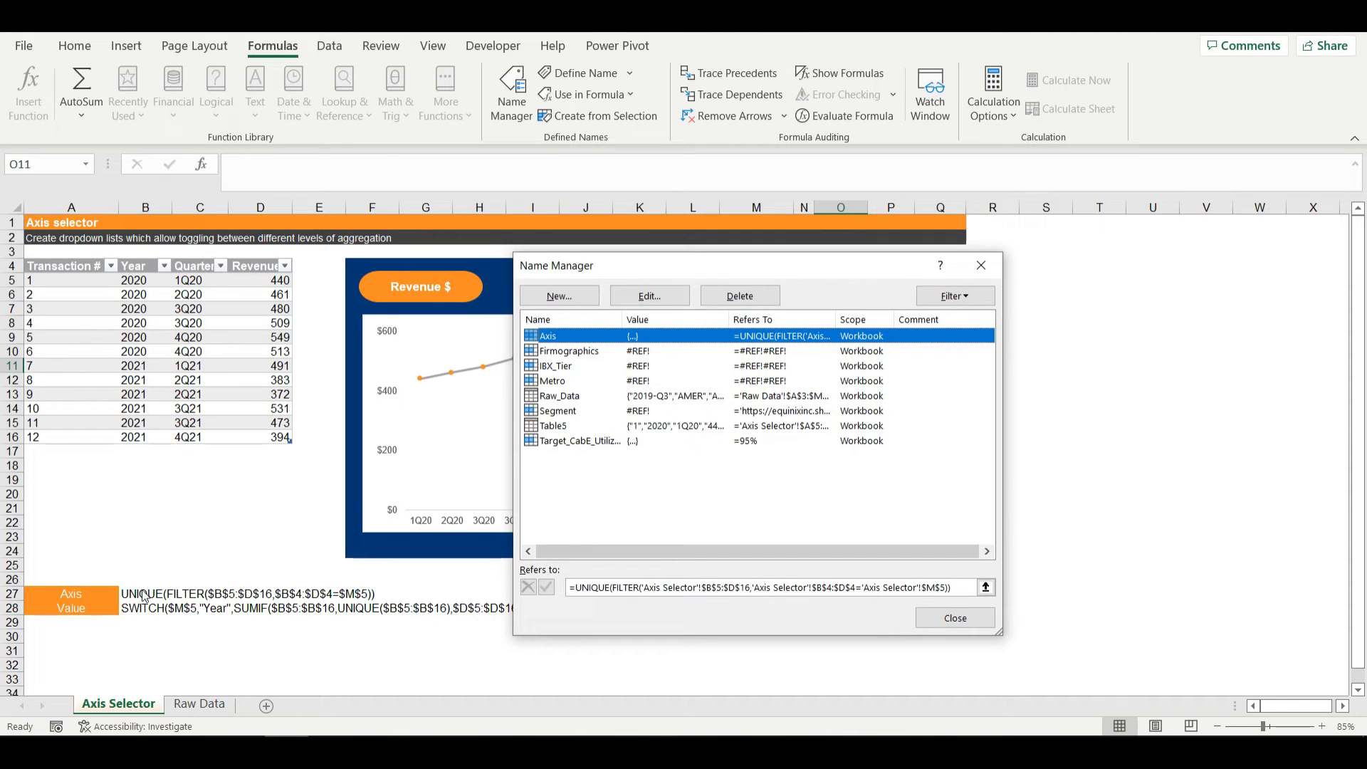
{"action": "left_click", "coordinate": [571, 304]}
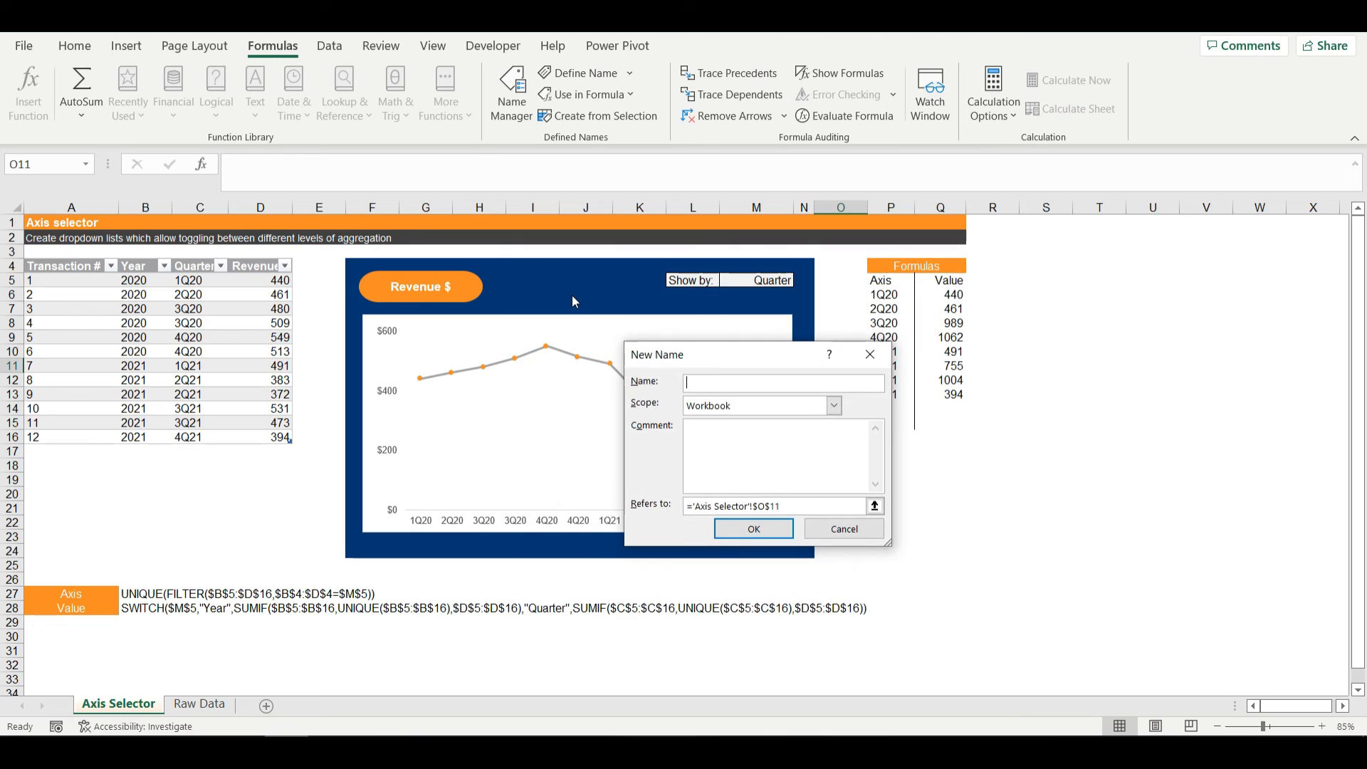
{"action": "left_click", "coordinate": [420, 750]}
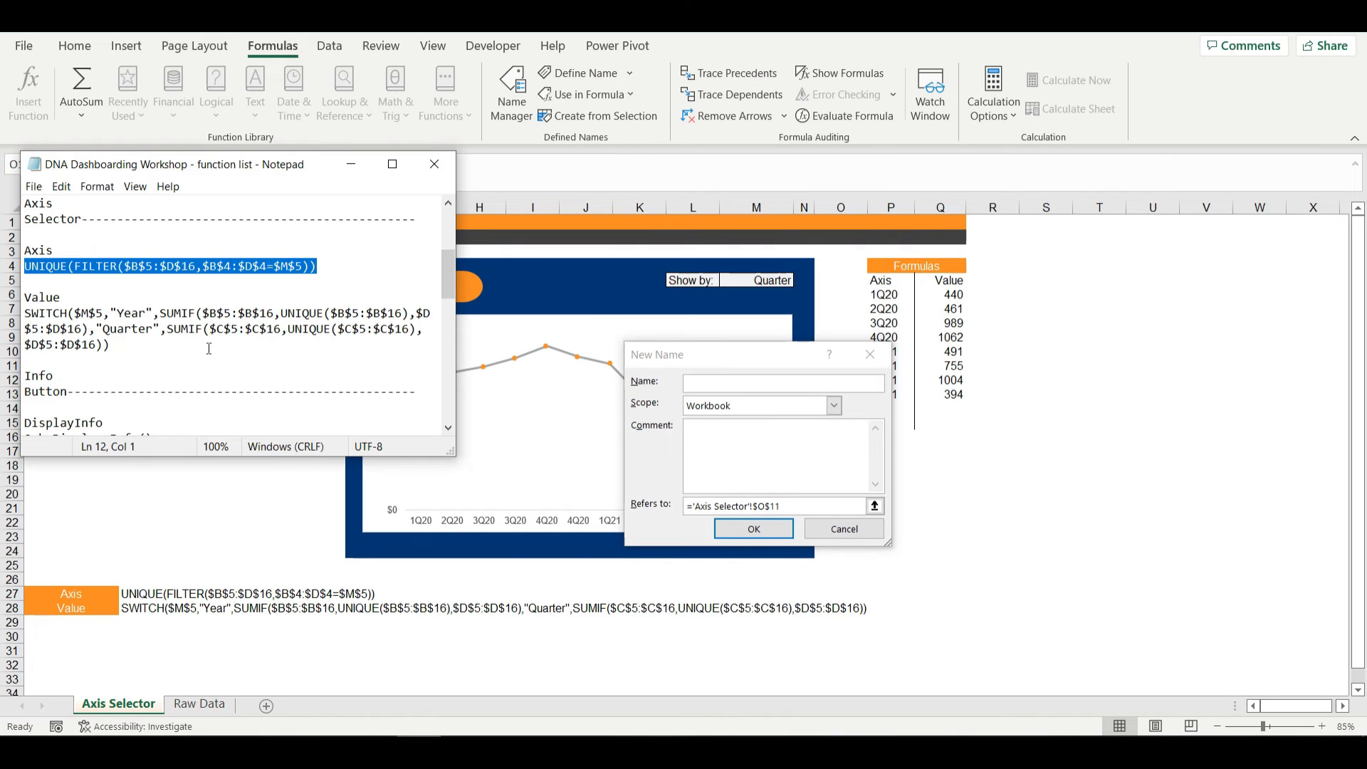
{"action": "left_click_drag", "start_coordinate": [209, 348], "coordinate": [25, 313]}
{"action": "key", "text": "ctrl+c"}
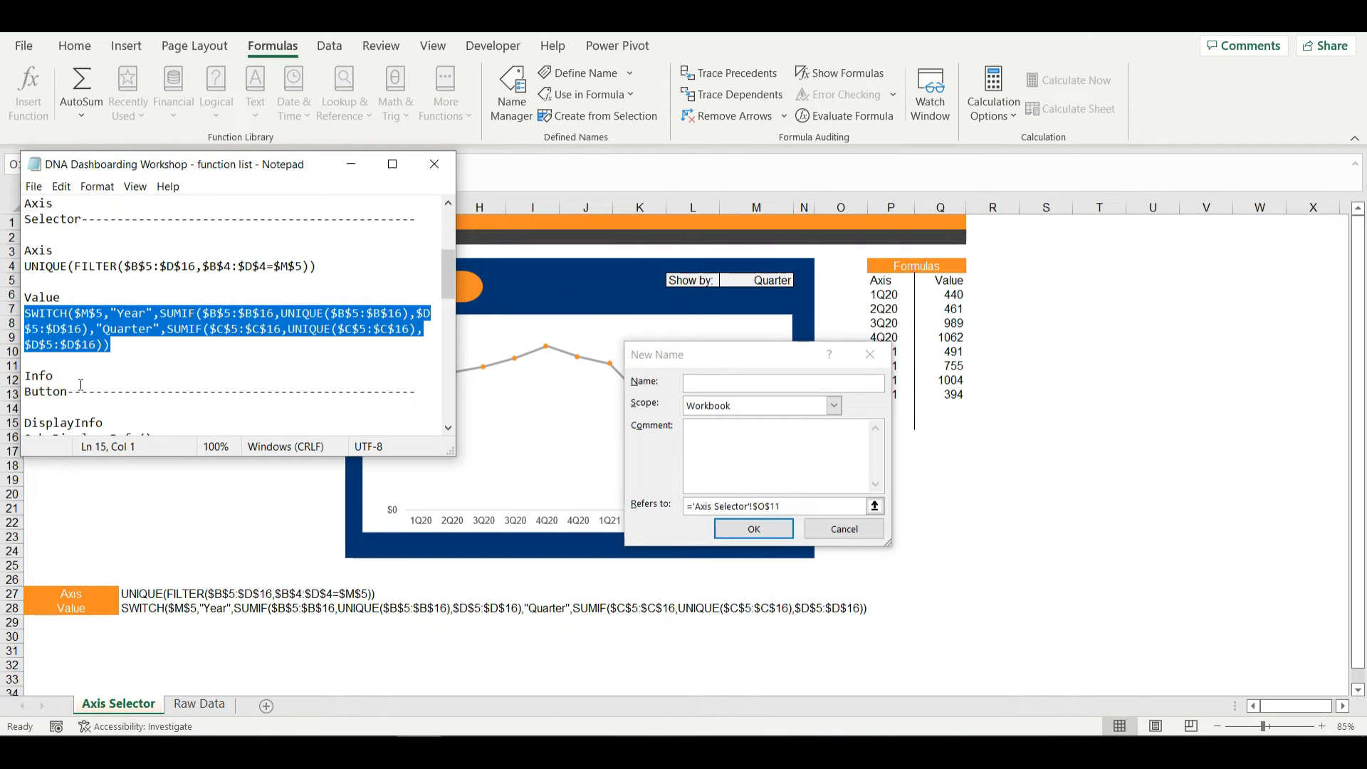
Back in Excel, define a workbook-scoped name Value that refers to =SWITCH($M$5,"Year",SUMIF($B$5:$B$16,UNIQUE($B$5:$B$16),$D$5:$D$16),"Quarter",SUMIF($C$5:$C$16,UNIQUE($C$5:$C$16),$D$5:$D$16)).
{"action": "left_click", "coordinate": [781, 506]}
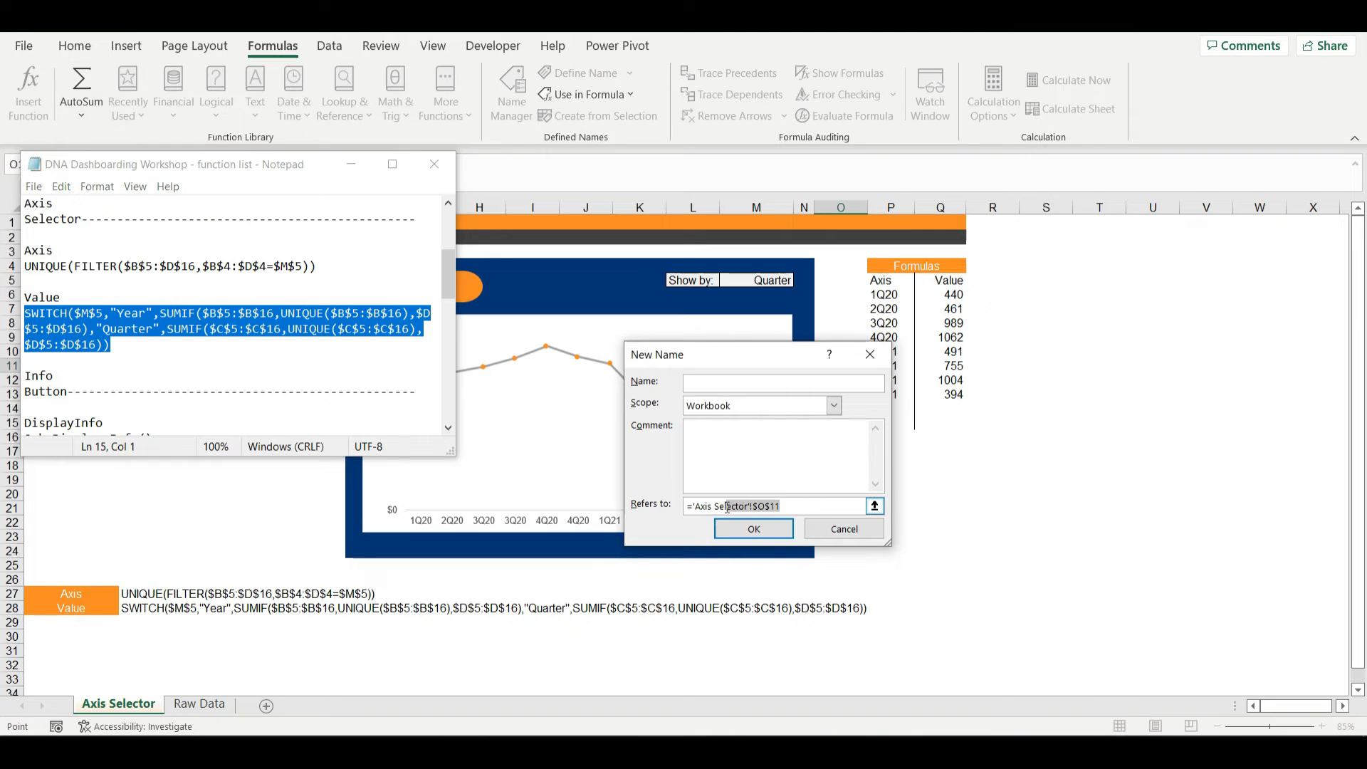
{"action": "left_click_drag", "start_coordinate": [781, 506], "coordinate": [697, 507]}
{"action": "key", "text": "ctrl+v"}
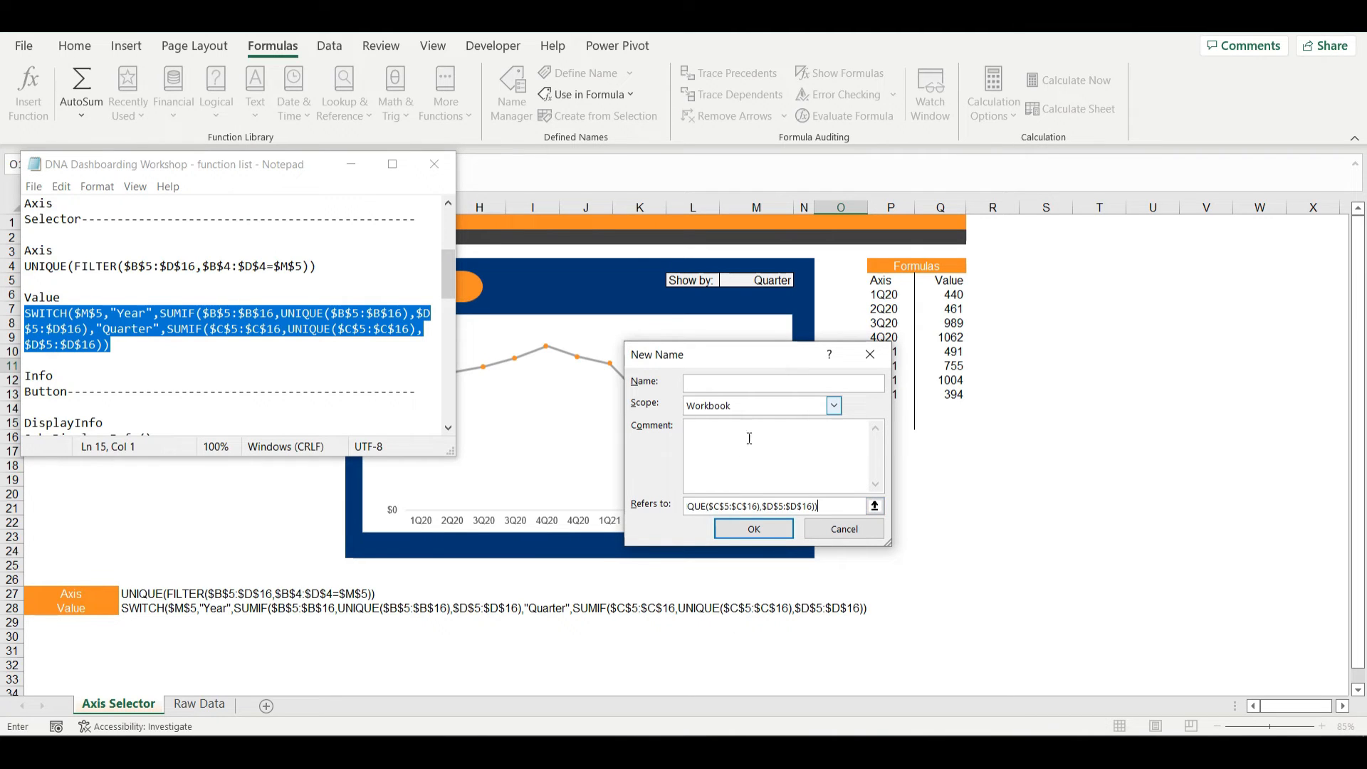
{"action": "left_click", "coordinate": [755, 383]}
{"action": "type", "text": "Value"}
{"action": "left_click", "coordinate": [736, 527]}
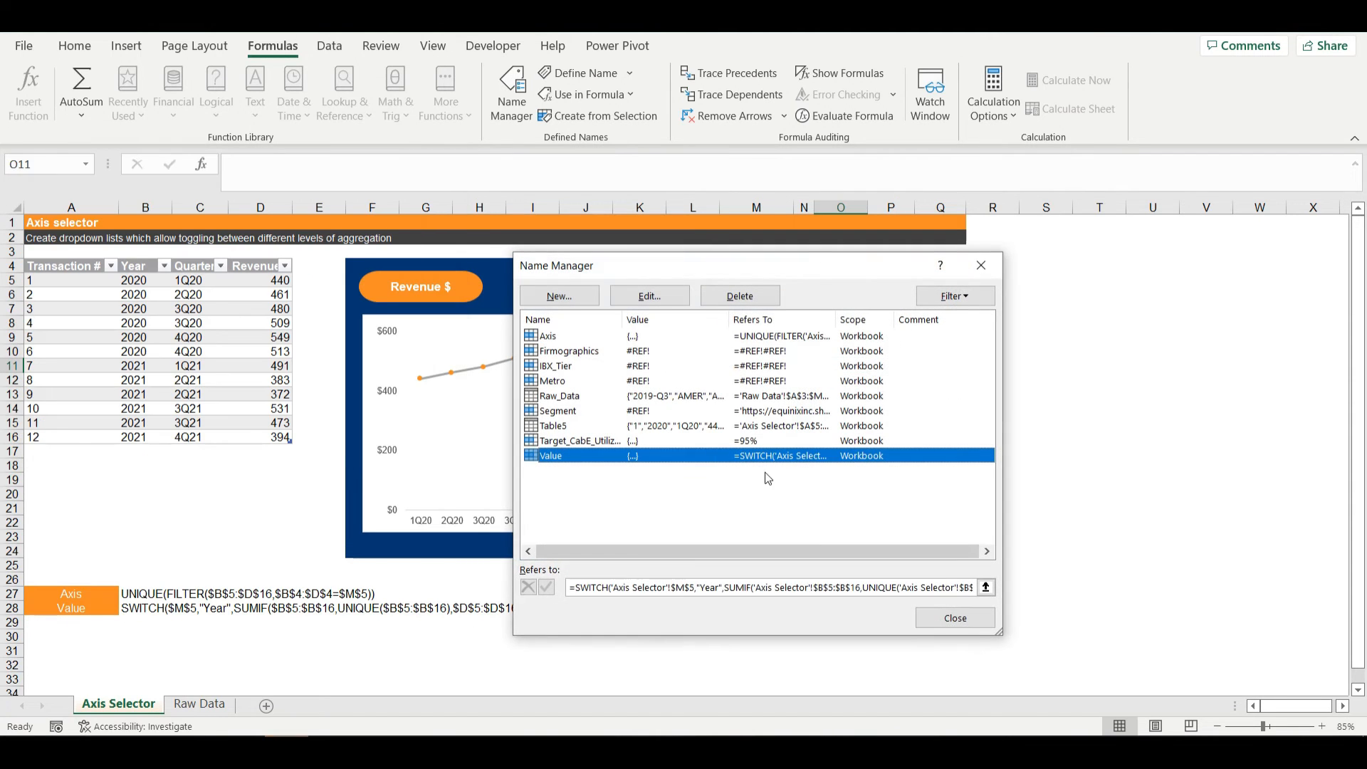
Review the Axis and Value definitions, close the Name Manager and examine the matching formula results beside the chart.
{"action": "left_click", "coordinate": [569, 339]}
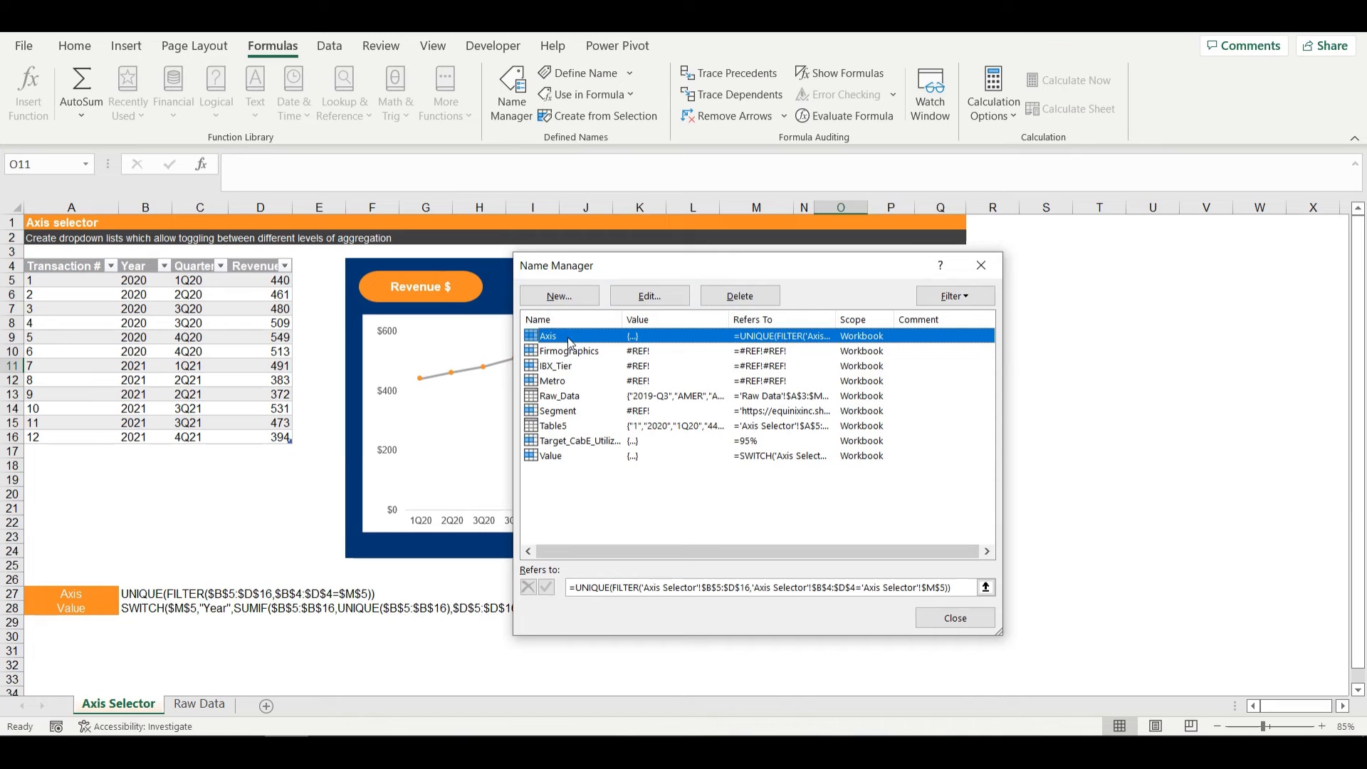
{"action": "left_click", "coordinate": [570, 459]}
{"action": "left_click", "coordinate": [954, 618]}
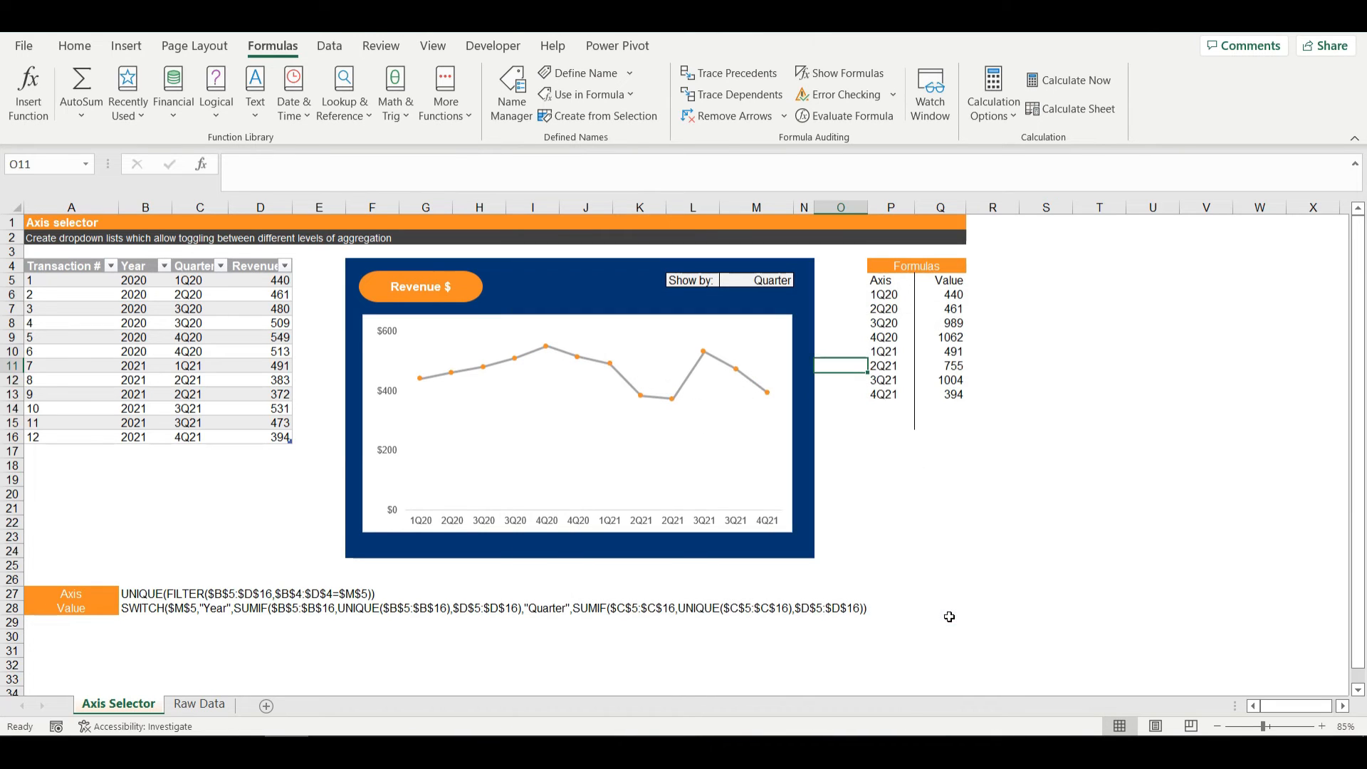
{"action": "left_click", "coordinate": [885, 491]}
{"action": "left_click_drag", "start_coordinate": [854, 279], "coordinate": [947, 395]}
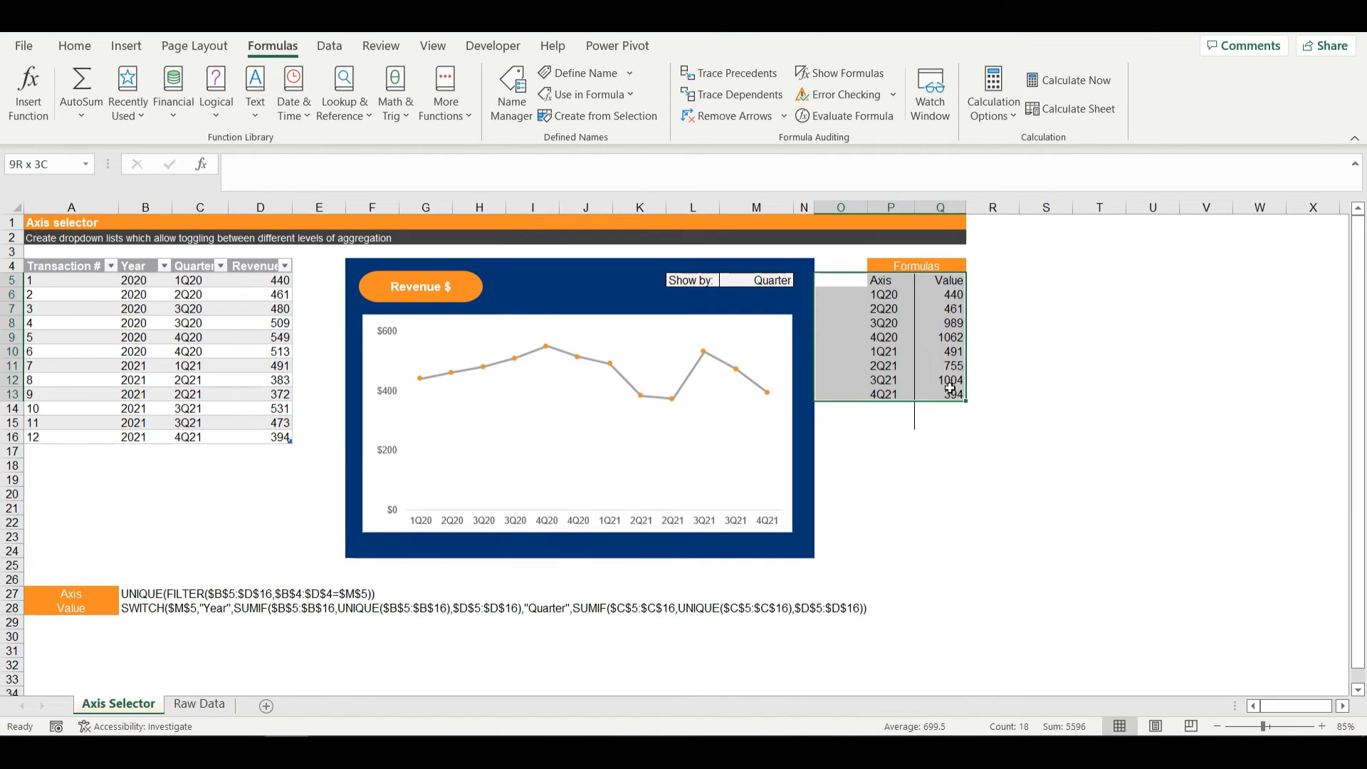
{"action": "left_click", "coordinate": [992, 365]}
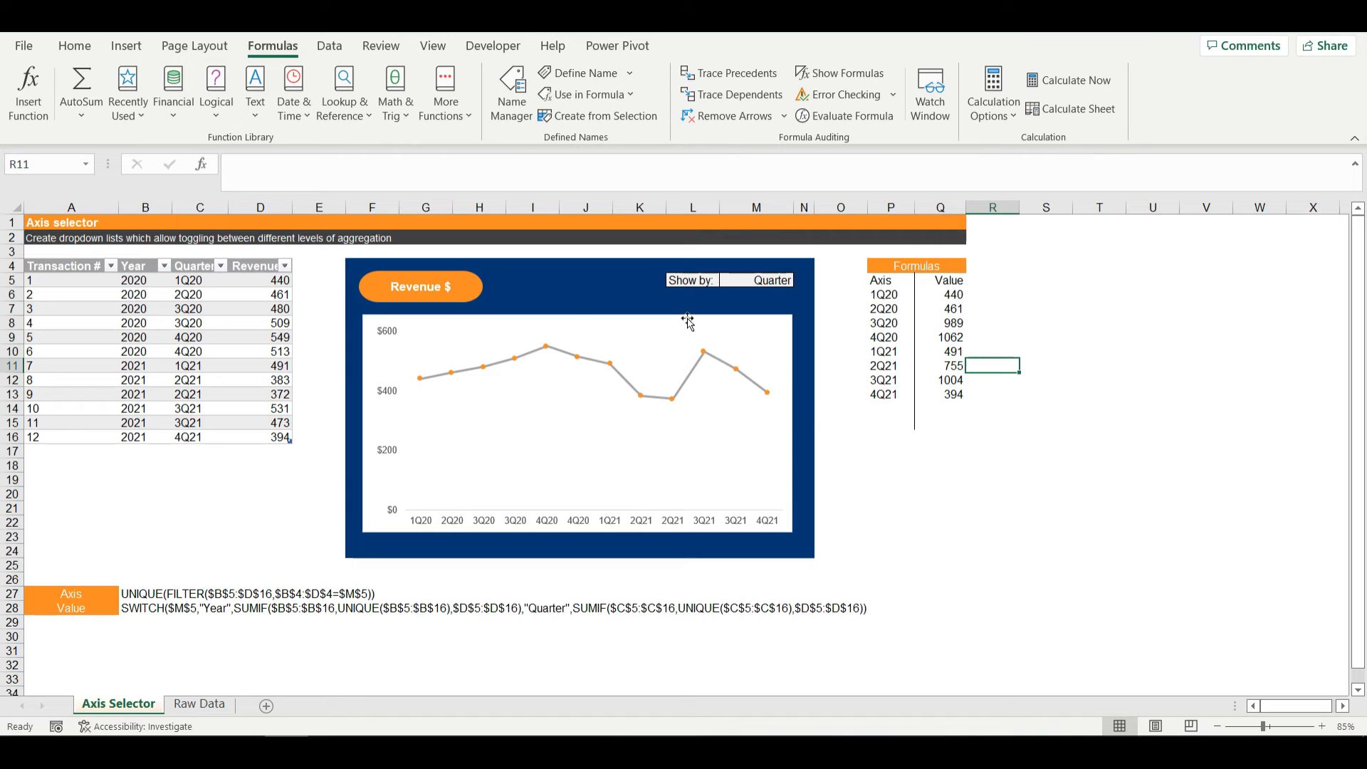
In the revenue chart's data source, set the Revenue $ series values to ='Axis Selector'!Value.
{"action": "left_click", "coordinate": [687, 322]}
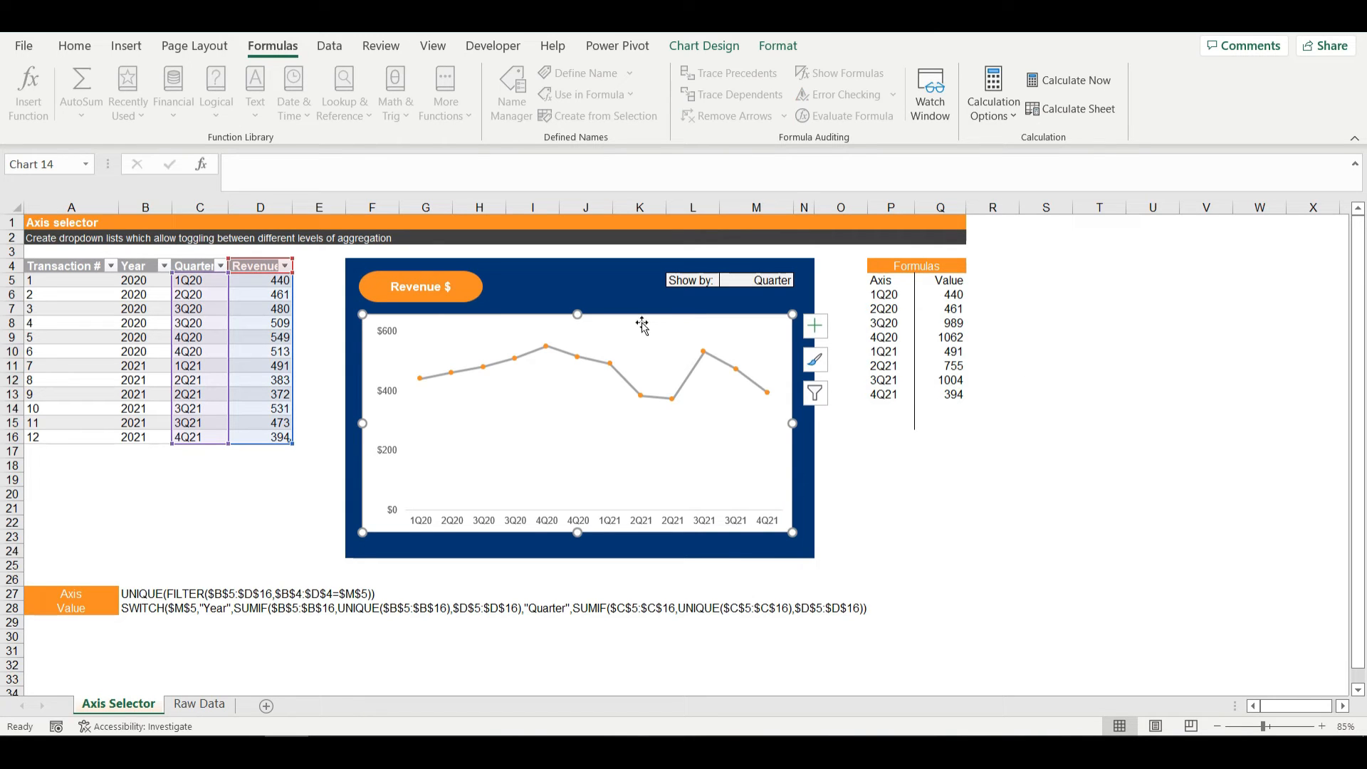
{"action": "left_click", "coordinate": [688, 49]}
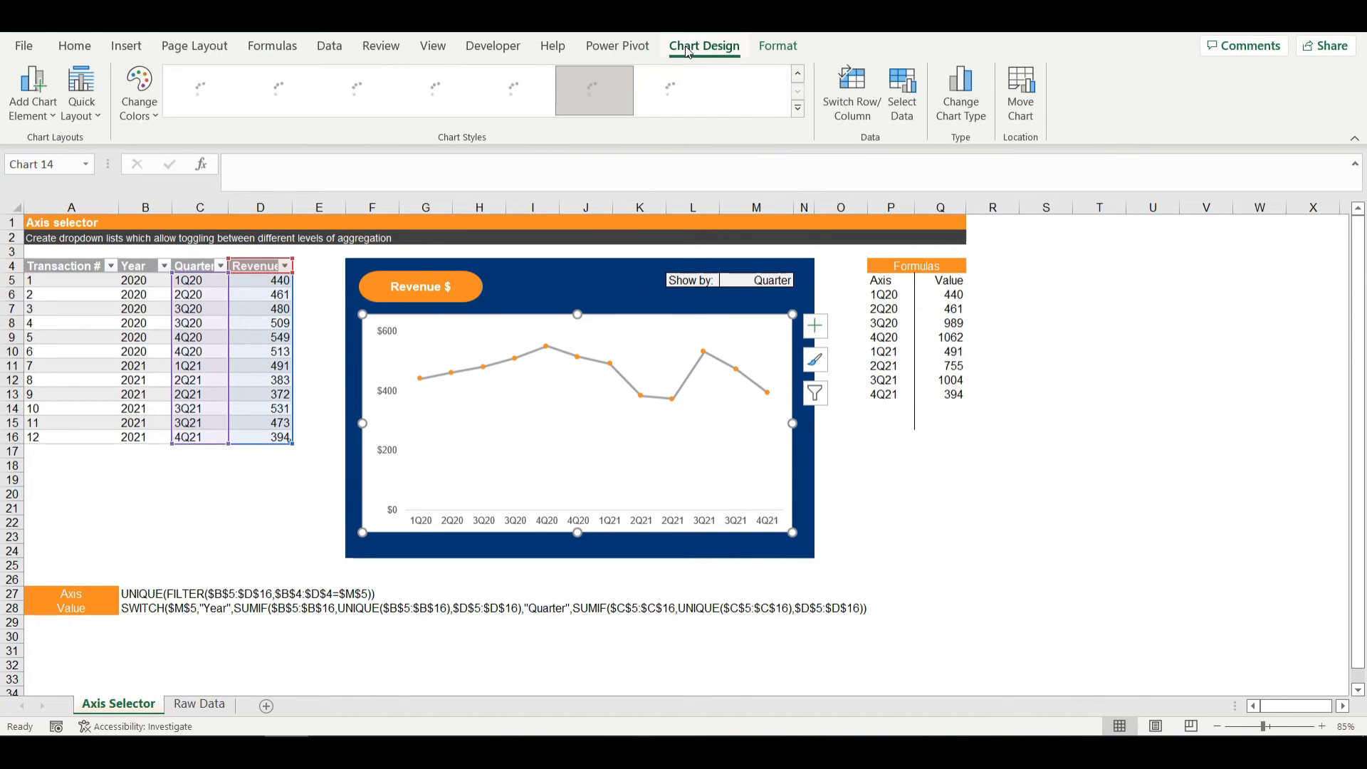
{"action": "left_click", "coordinate": [902, 99]}
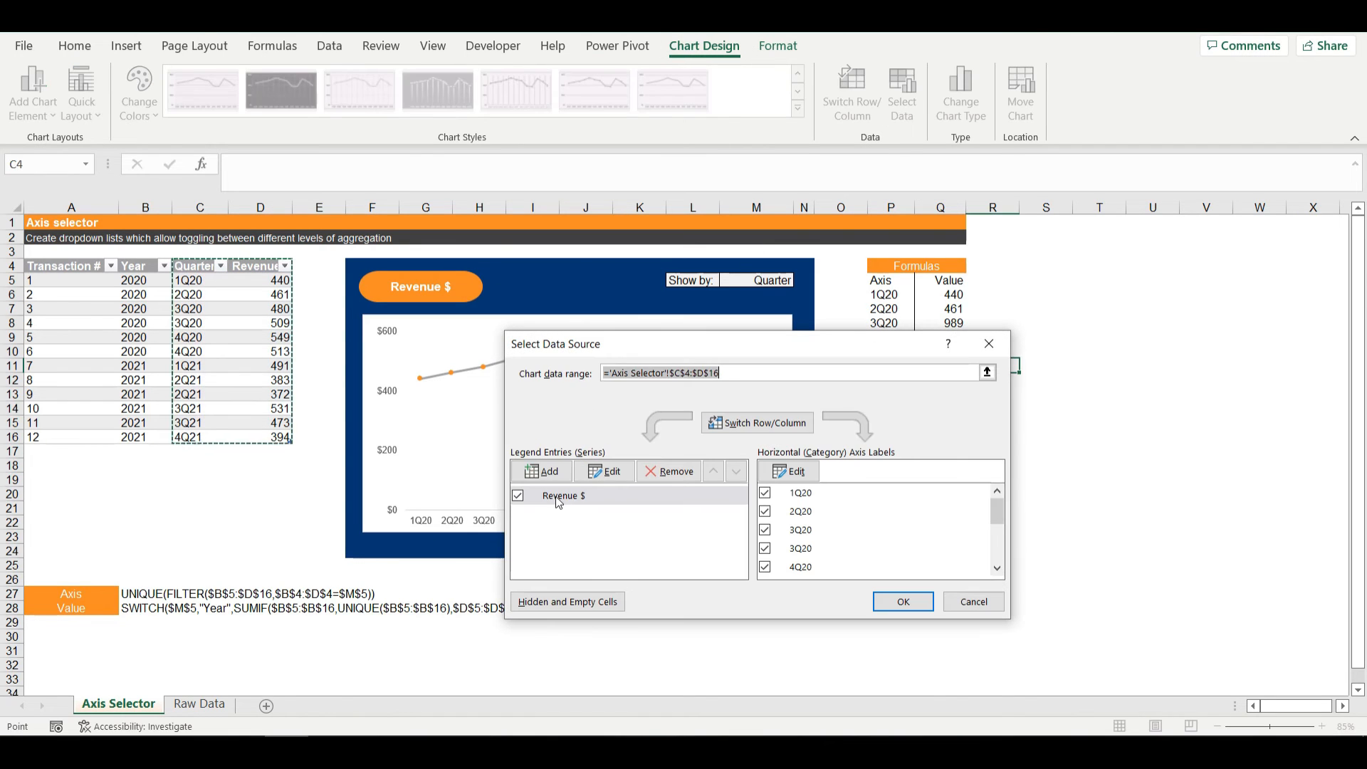
{"action": "left_click", "coordinate": [558, 500]}
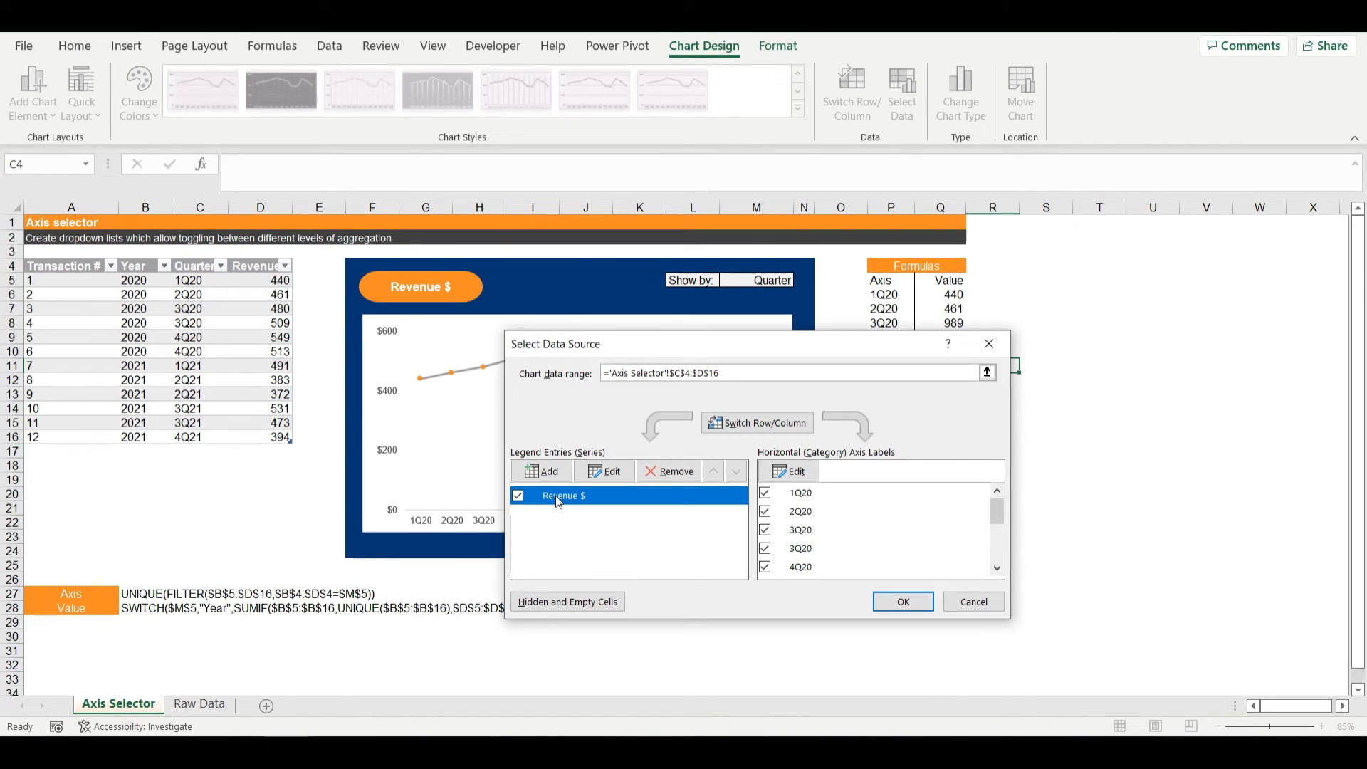
{"action": "left_click", "coordinate": [593, 471]}
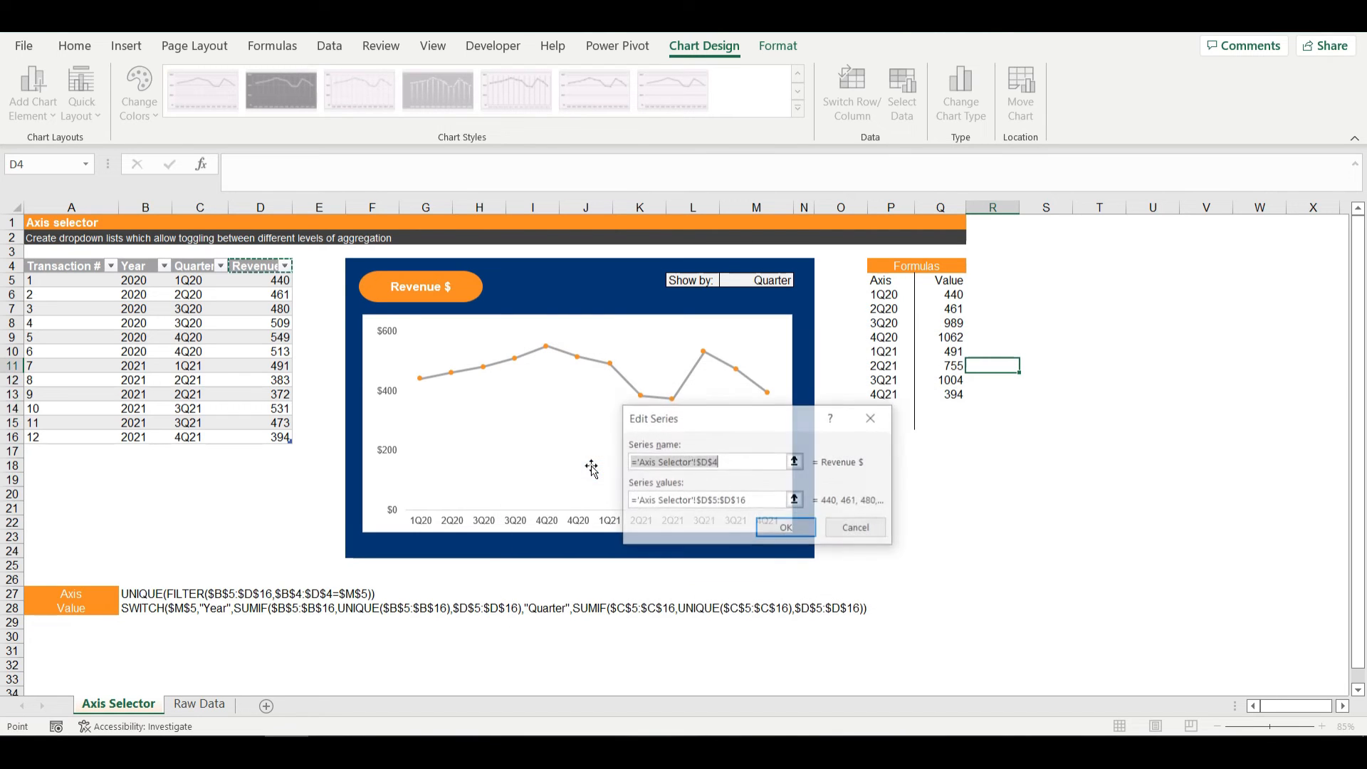
{"action": "left_click", "coordinate": [658, 502]}
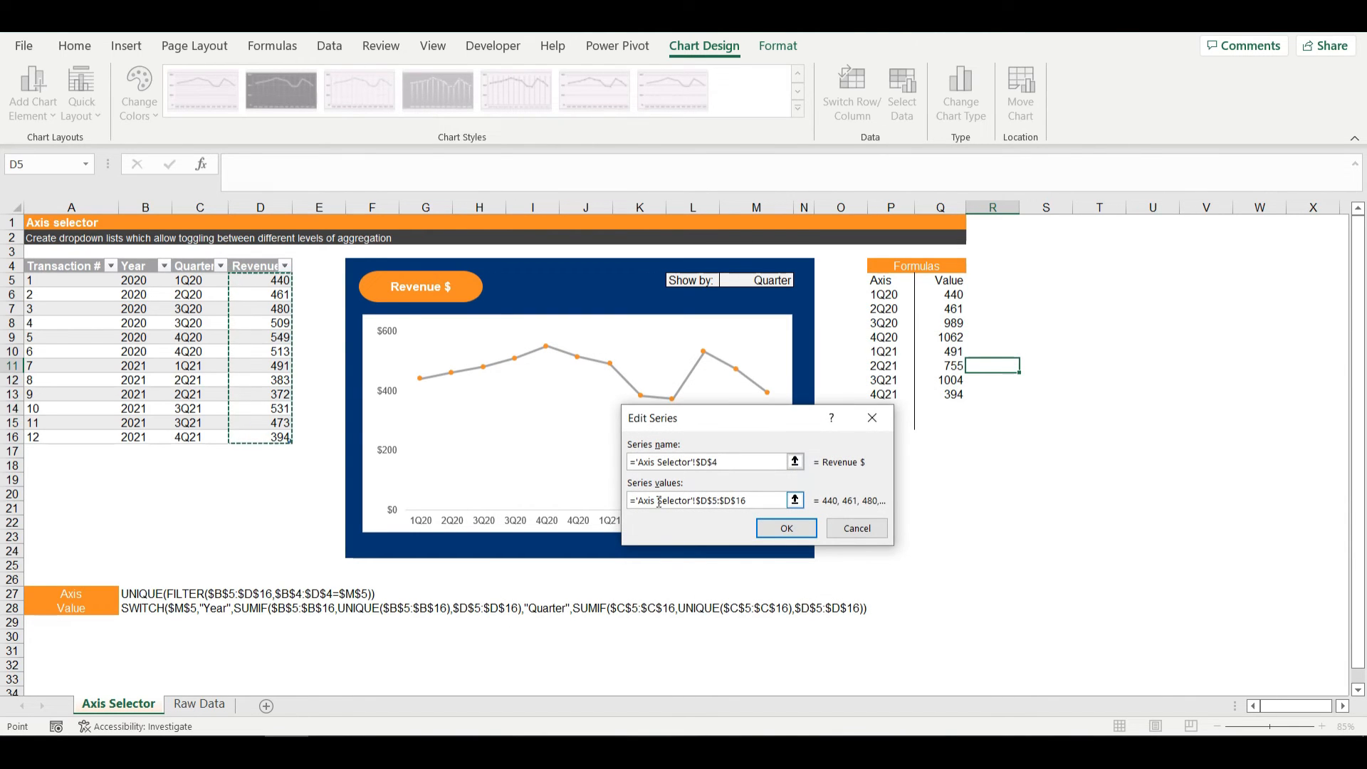
{"action": "double_click", "coordinate": [703, 502]}
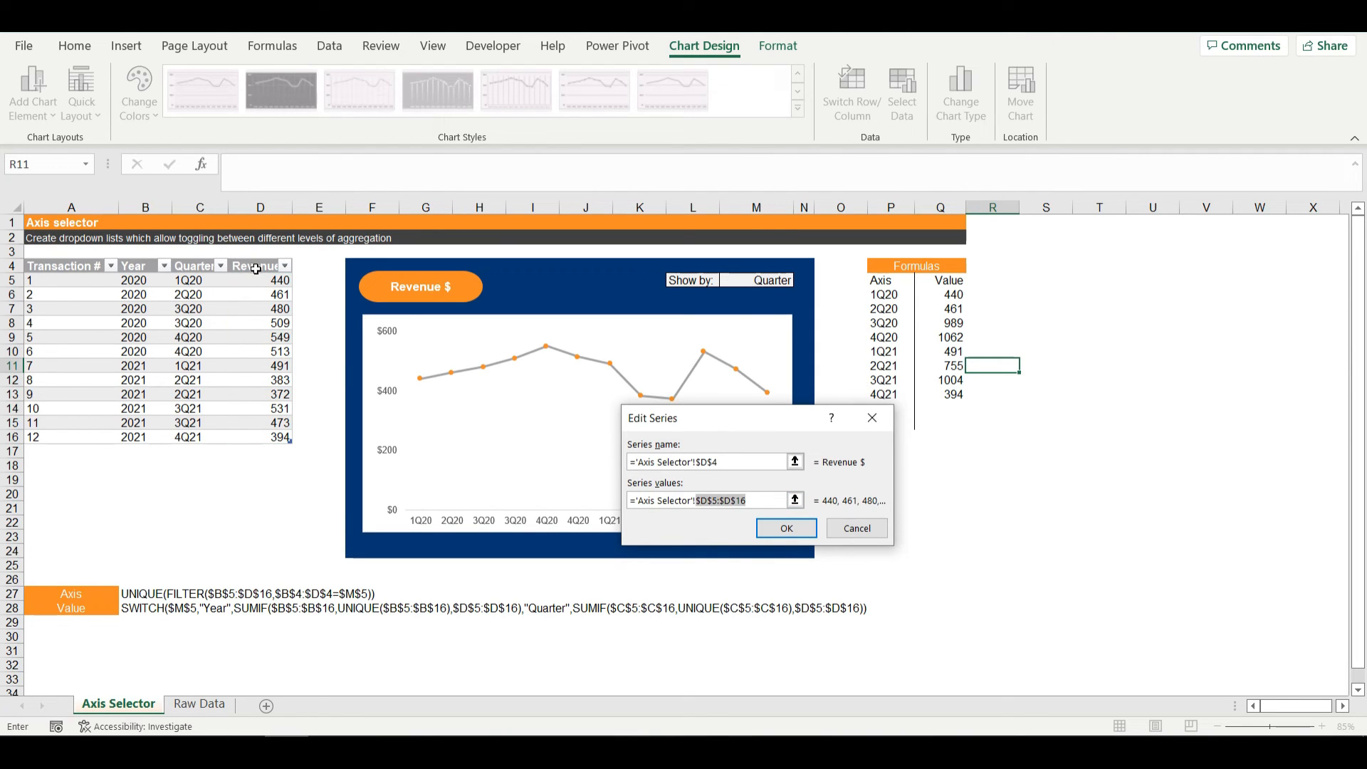
{"action": "left_click", "coordinate": [756, 503]}
{"action": "double_click", "coordinate": [700, 507]}
{"action": "key", "text": "BackSpace"}
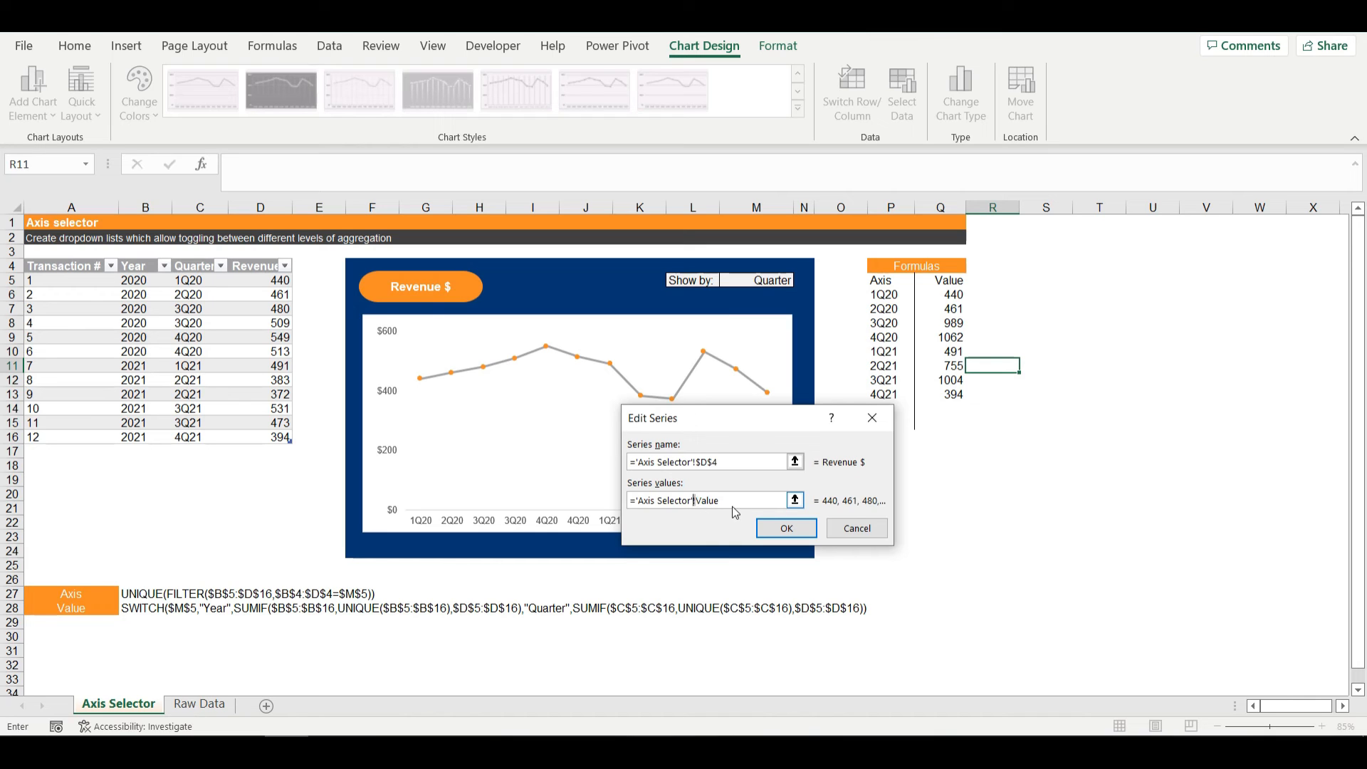
{"action": "left_click", "coordinate": [784, 527]}
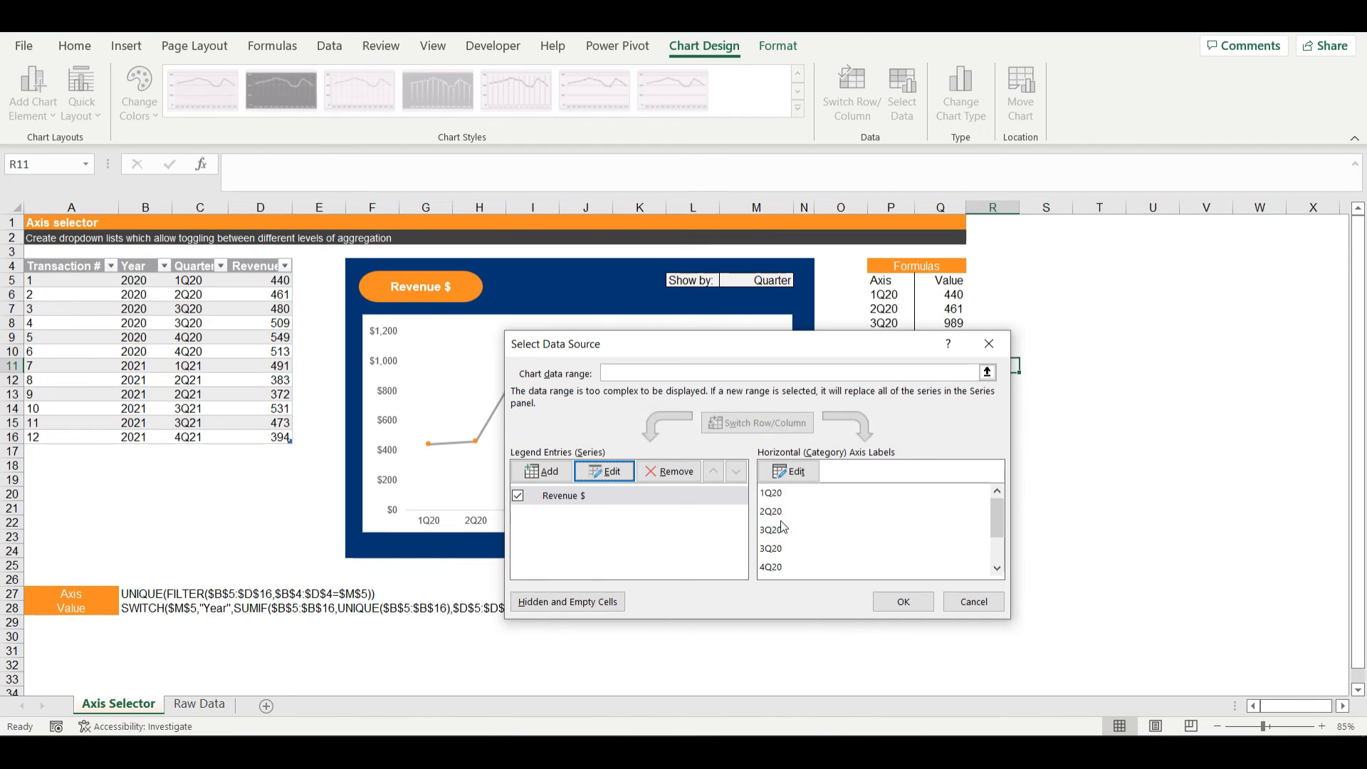
Open the chart's horizontal axis label range and strip its cell reference, leaving only ='Axis Selector'!
{"action": "left_click", "coordinate": [781, 473]}
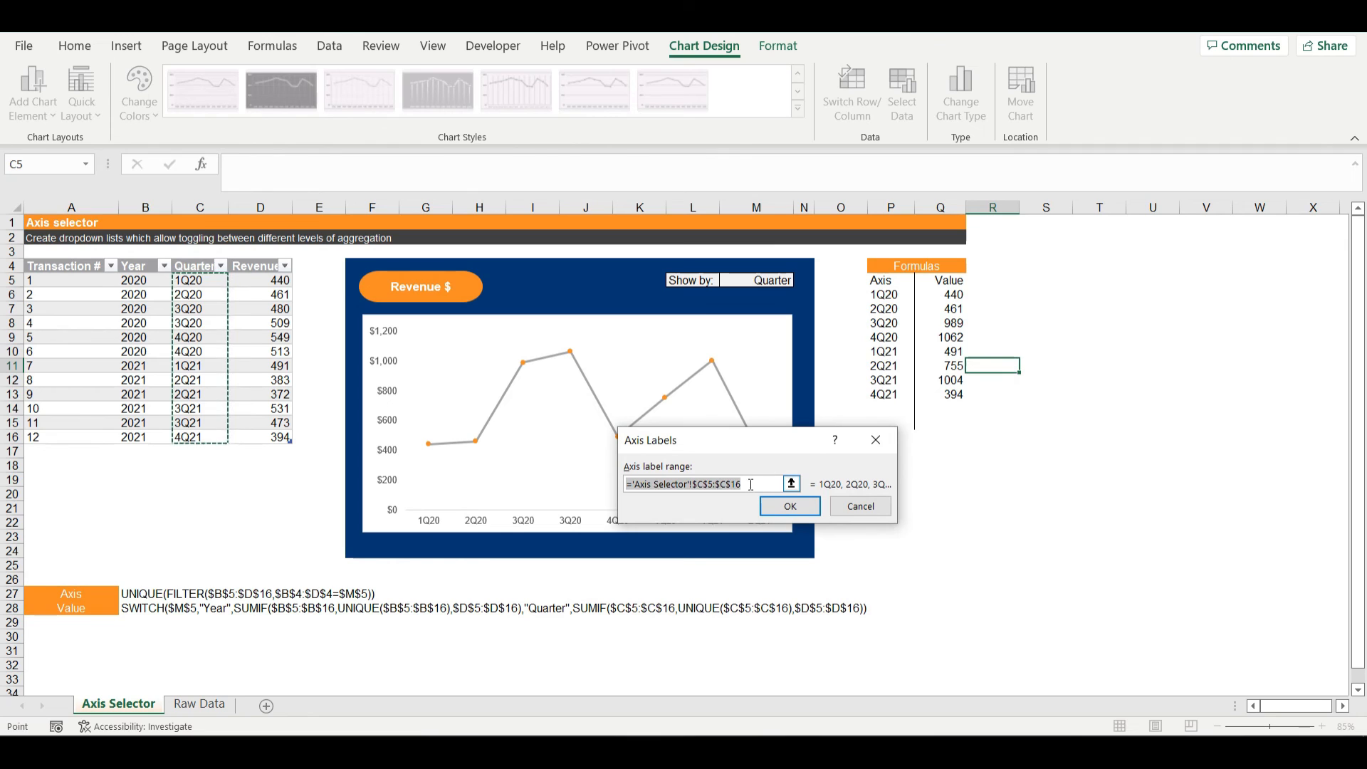
{"action": "left_click", "coordinate": [751, 485]}
{"action": "left_click_drag", "start_coordinate": [751, 485], "coordinate": [692, 487]}
{"action": "key", "text": "BackSpace"}
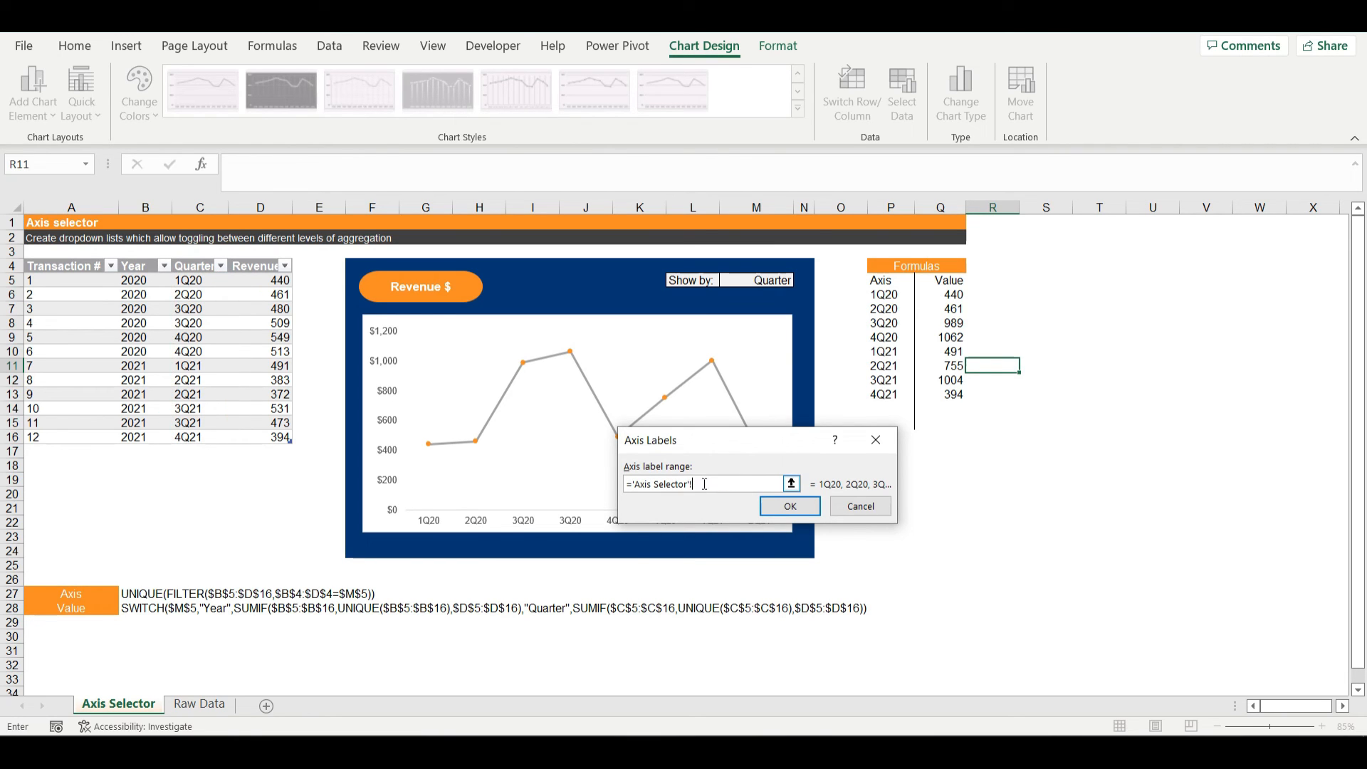